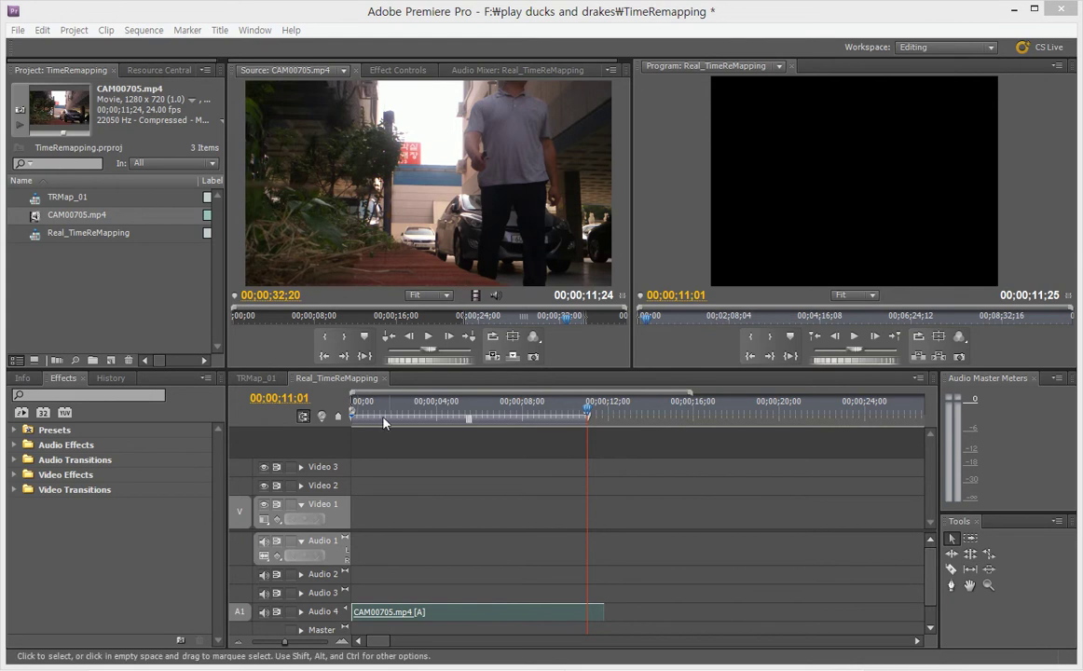
Delete the leftover audio clip and place the CAM00705.mp4 source footage at the start of the Video 1 track
click(457, 613)
key(Delete)
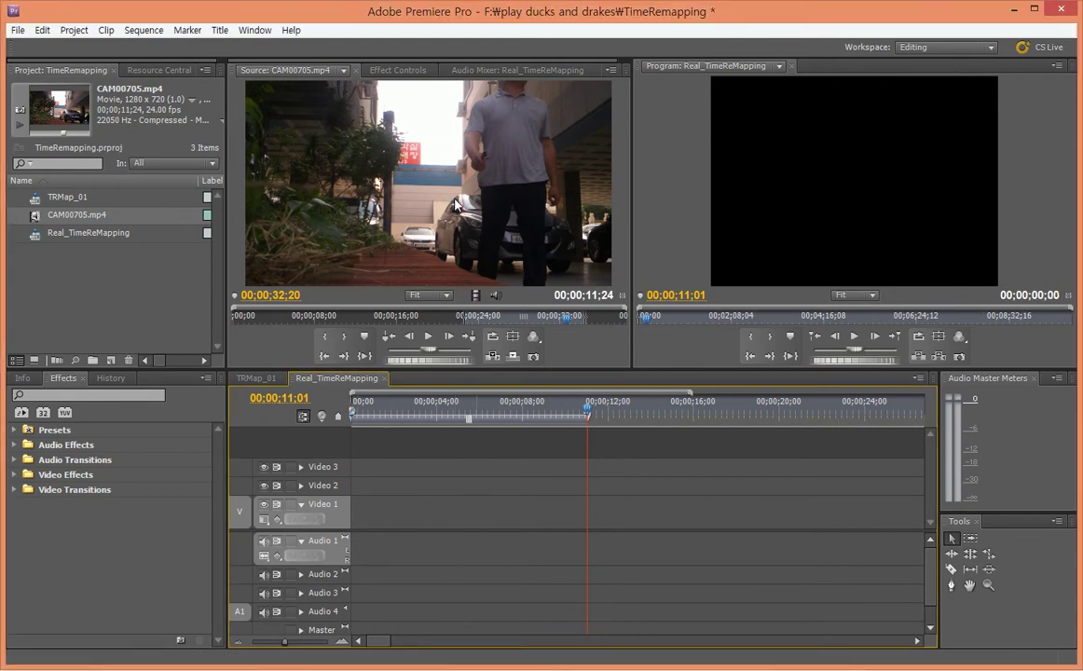
drag(454, 205, 359, 511)
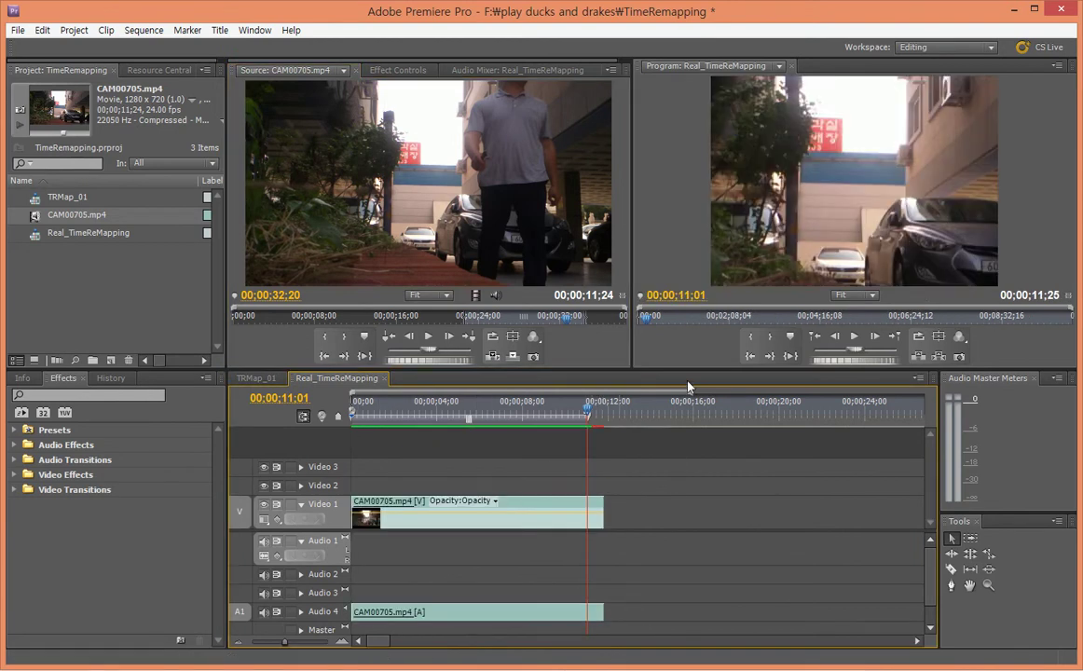
Scale down the CAM00705.mp4 picture until it roughly fills the frame's height and shift it slightly right in the frame
click(877, 268)
click(872, 297)
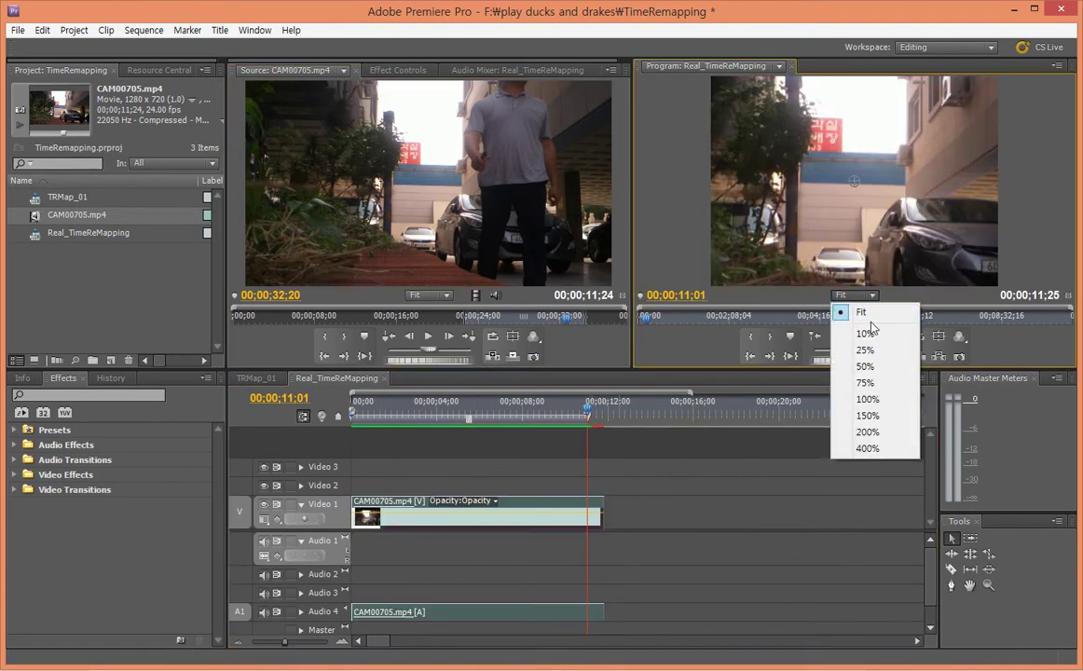
click(867, 348)
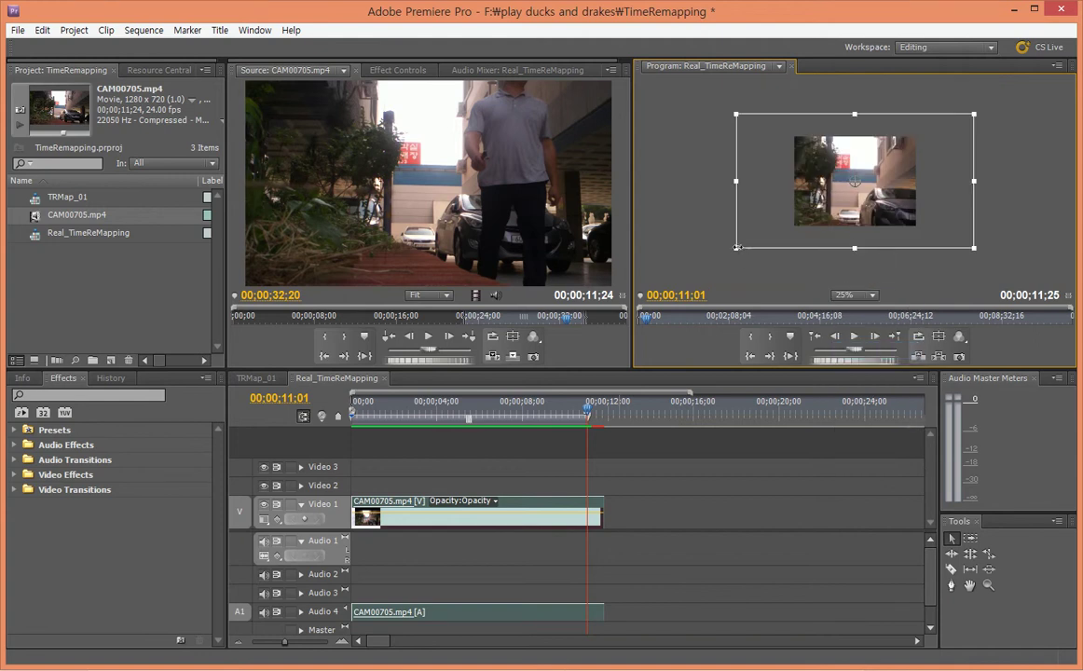
drag(739, 250, 773, 229)
drag(883, 207, 893, 208)
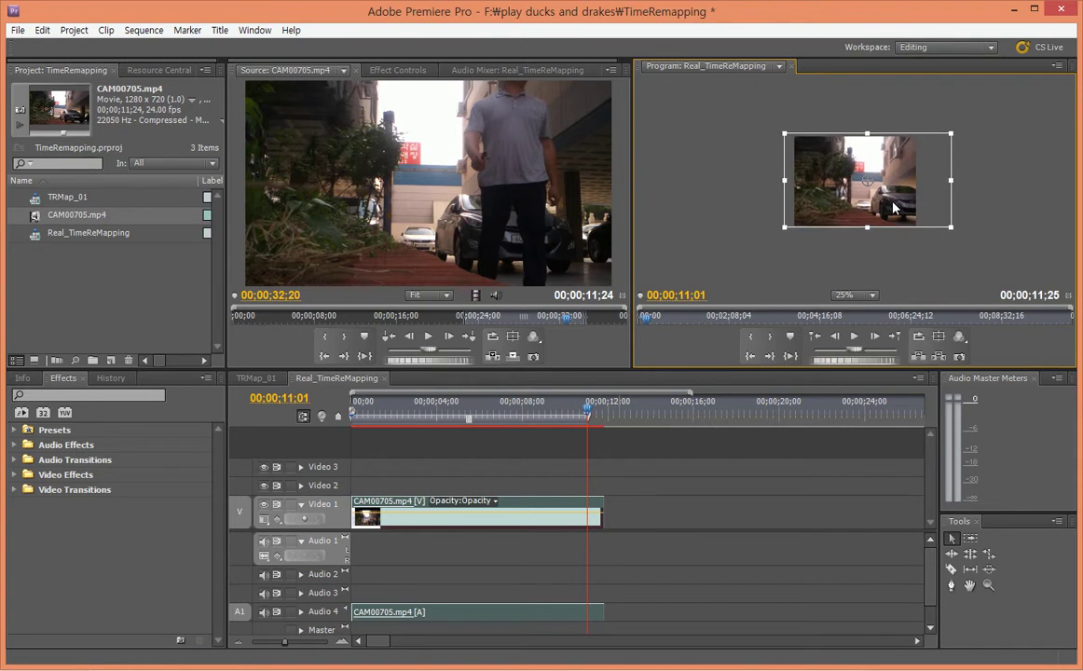
click(876, 295)
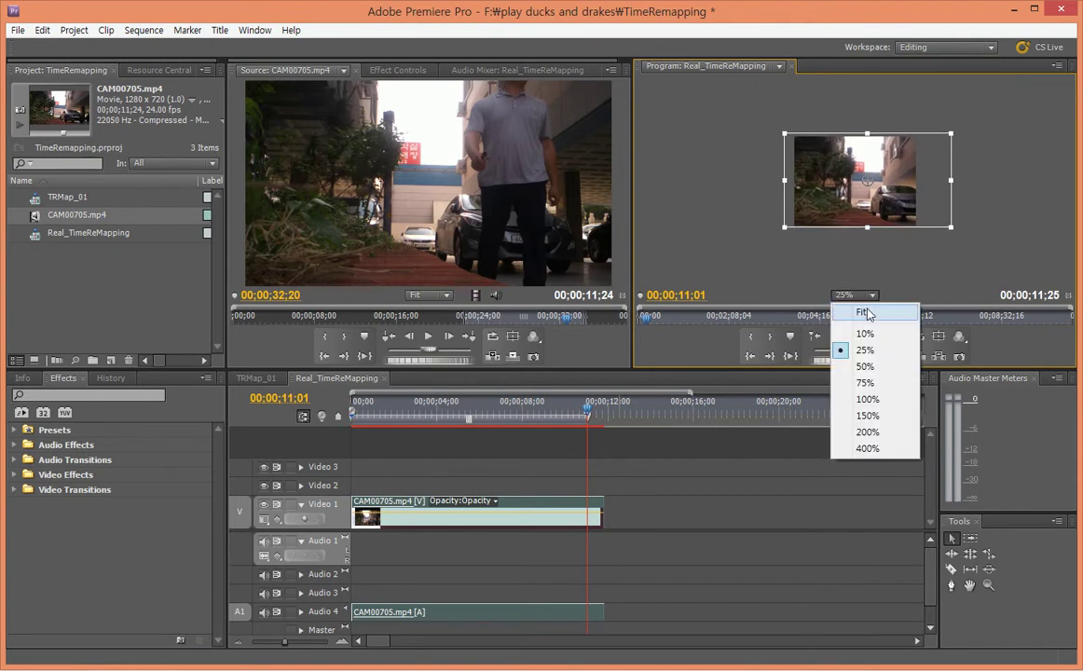
click(862, 310)
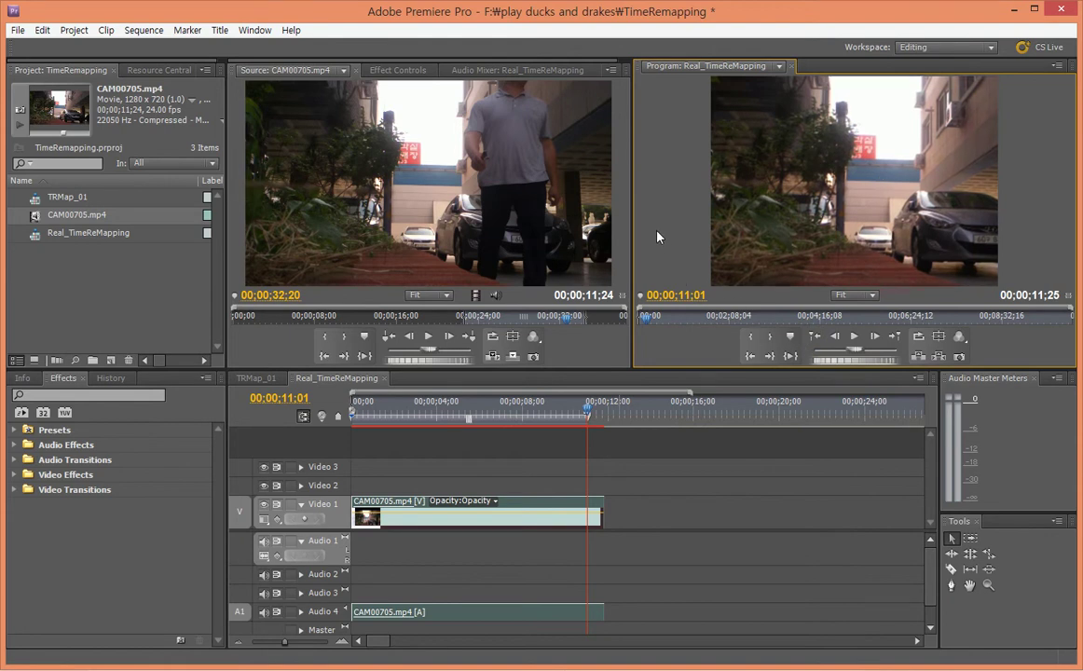
Render the current work area and play back the sequence to near the clip's end
key(Return)
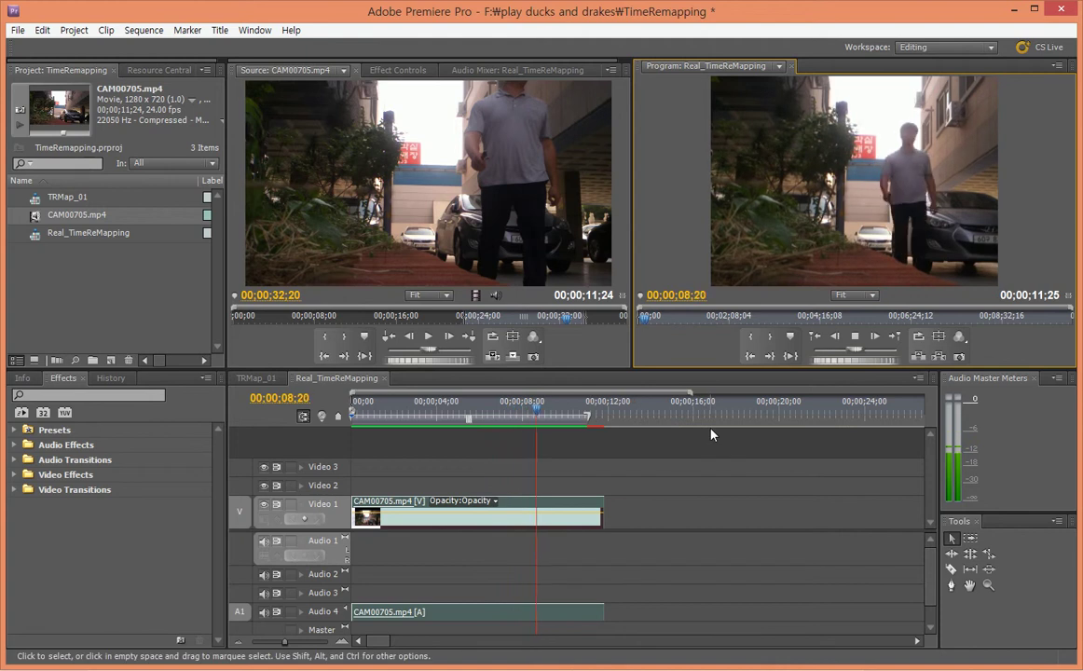
key(space)
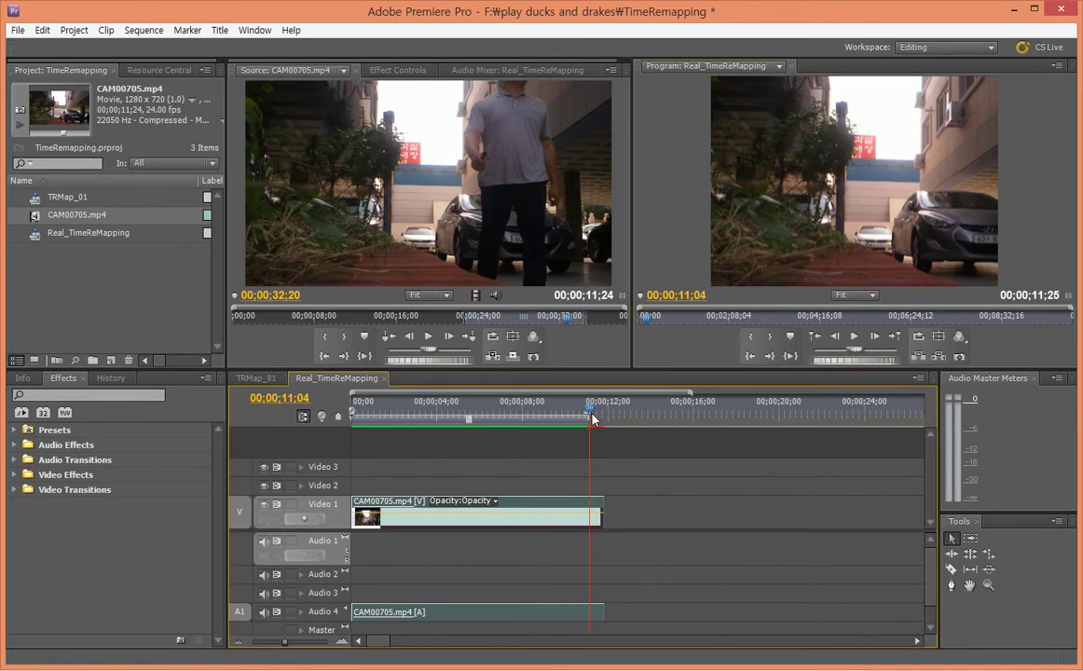
key(Left)
key(Left)
key(Left)
key(Left)
key(Left)
key(Left)
key(Left)
key(Left)
key(Left)
key(Left)
key(Left)
key(Left)
Extend the work area to the end of the clip and render the preview
drag(589, 418, 605, 416)
click(502, 413)
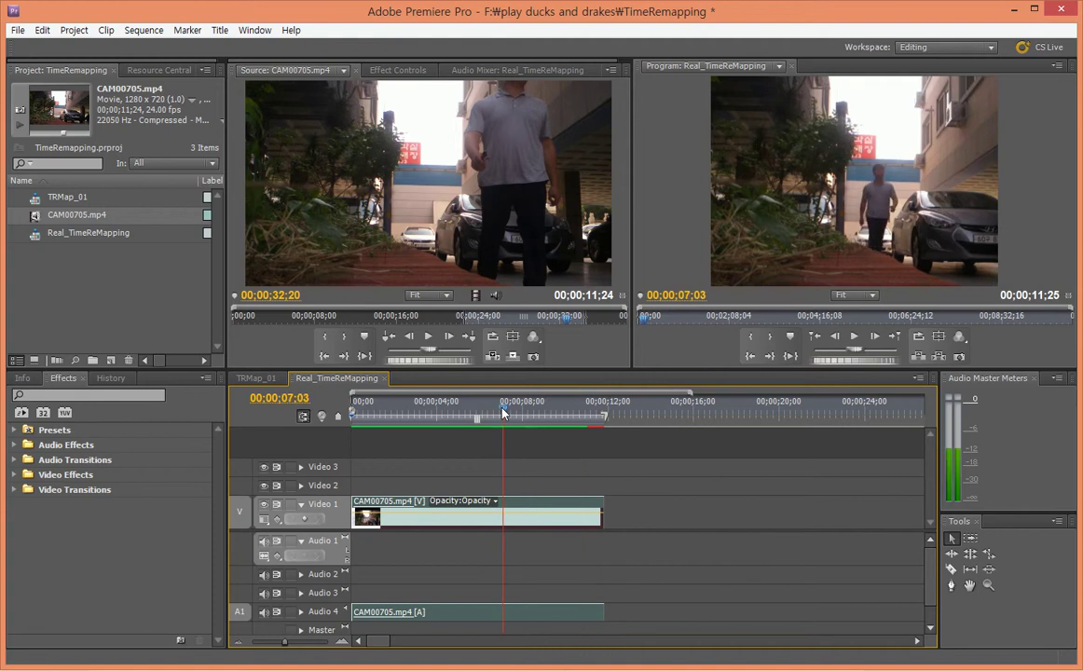
key(Return)
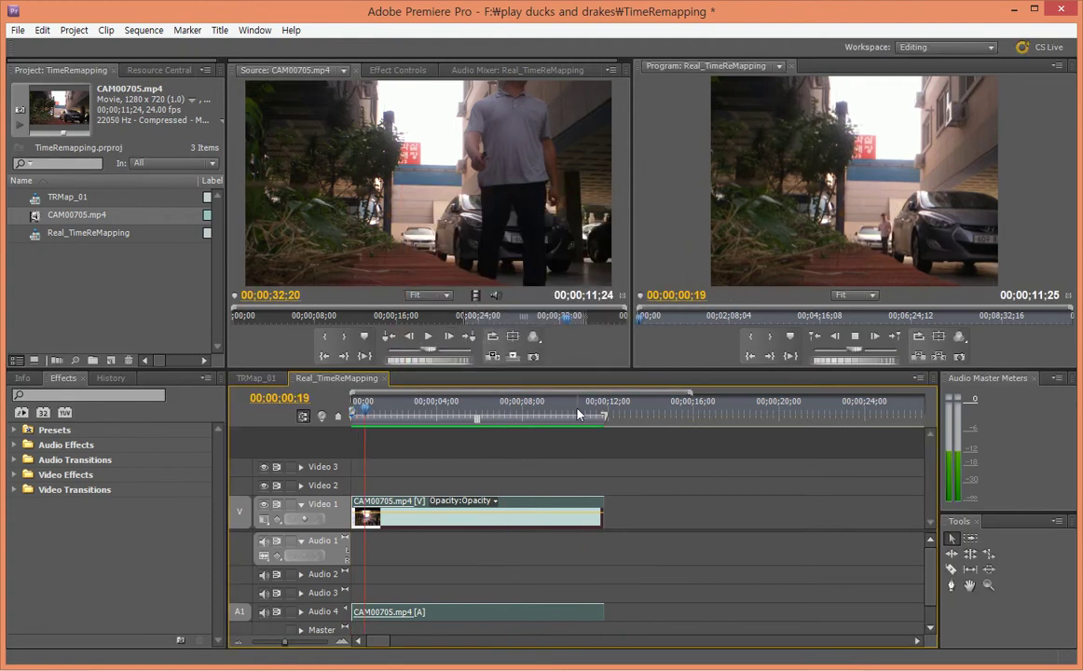
key(space)
Show the video clip's Time Remapping Speed line and add a speed keyframe at 00;00;04;26
drag(405, 413, 457, 416)
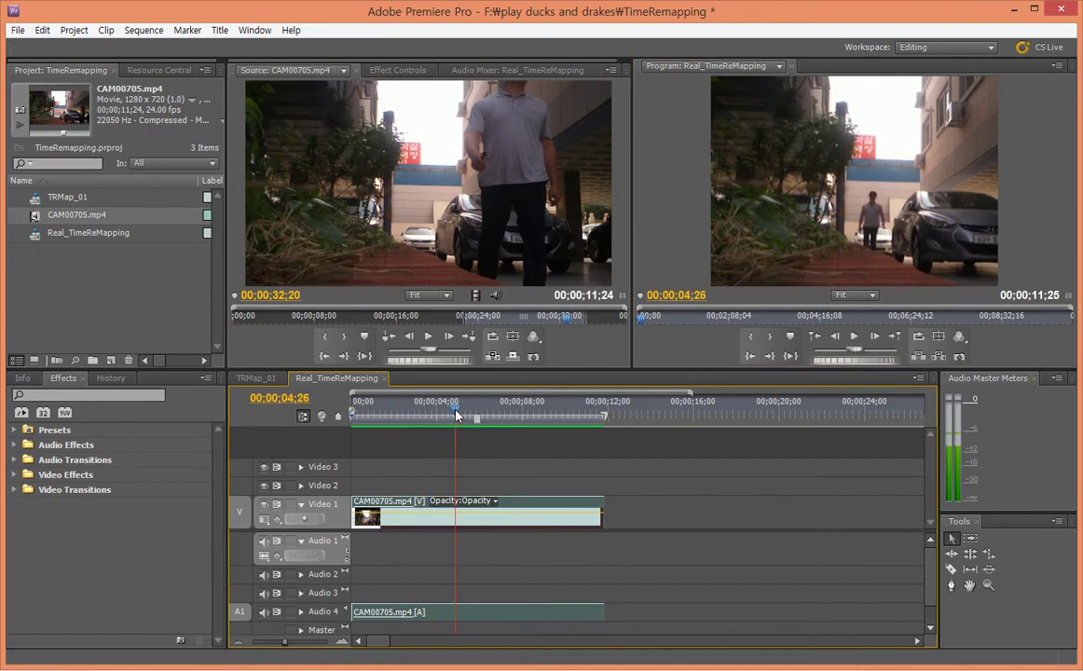
mouse_move(476, 521)
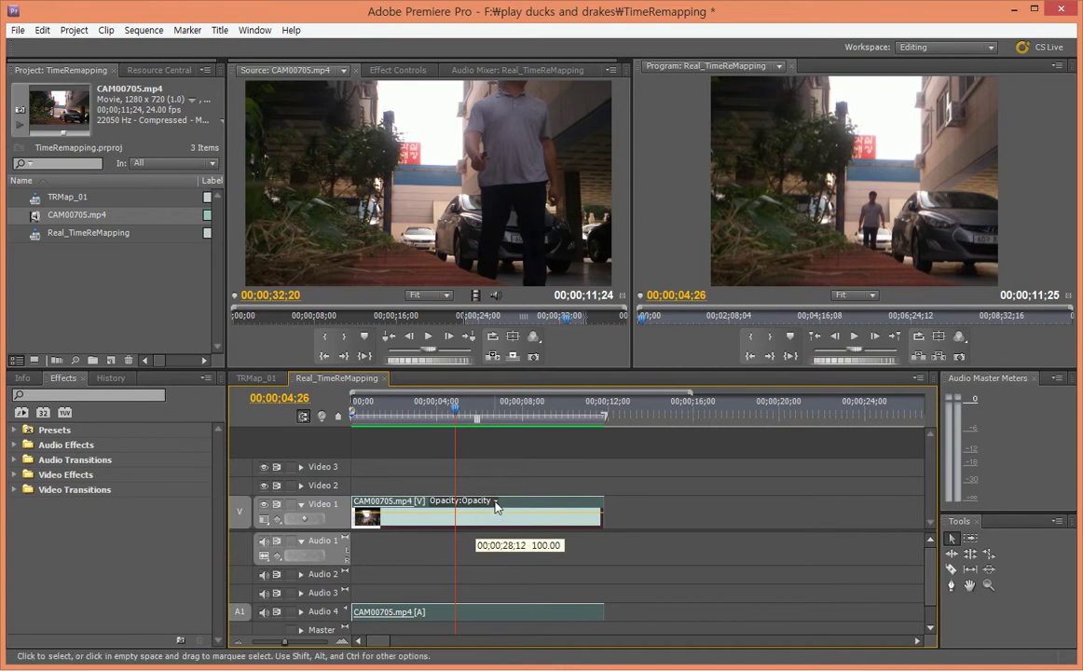
click(495, 502)
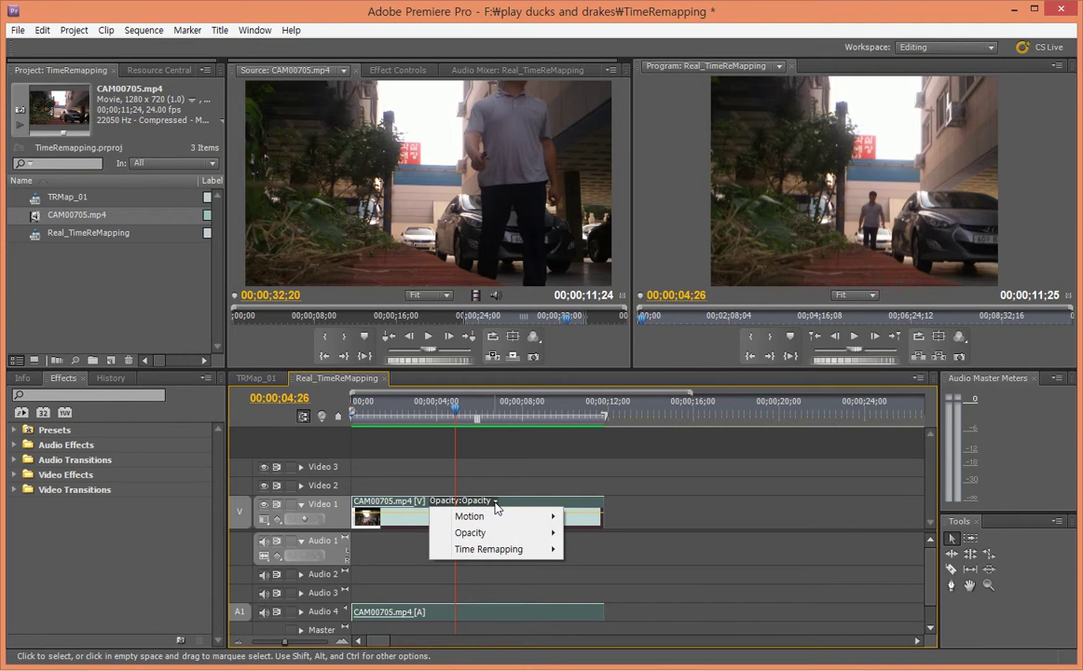
mouse_move(555, 534)
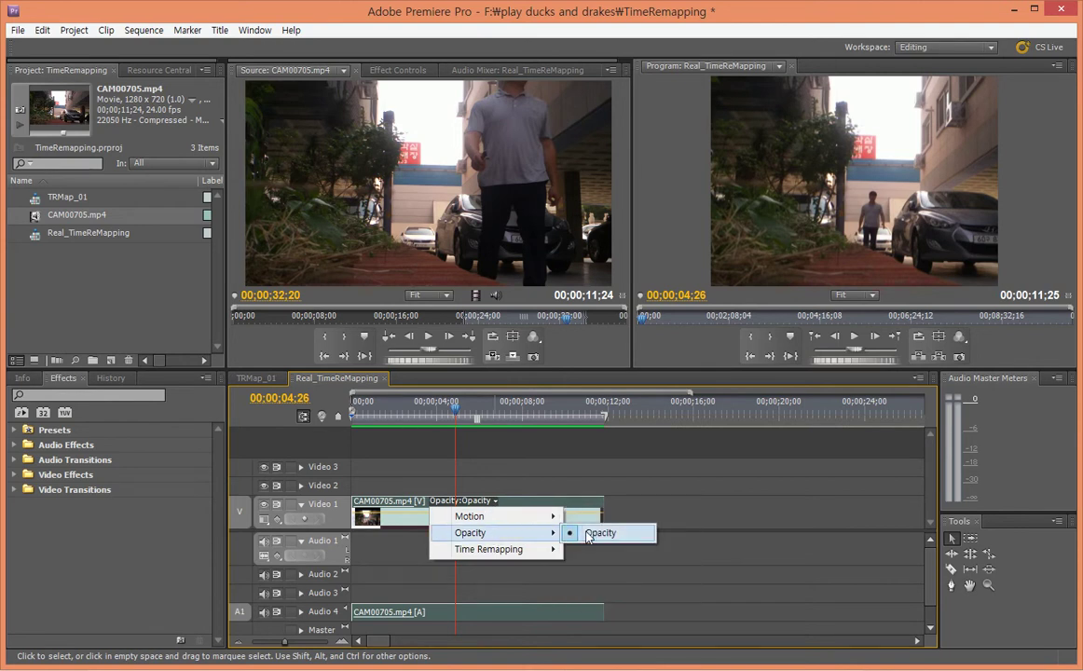
mouse_move(506, 558)
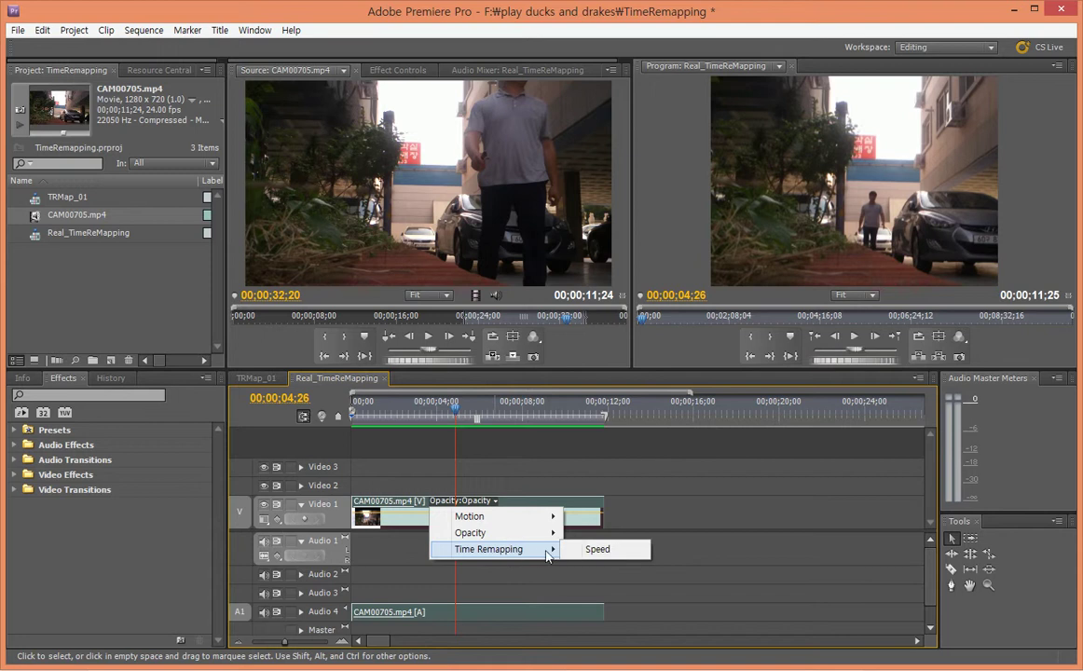
click(617, 551)
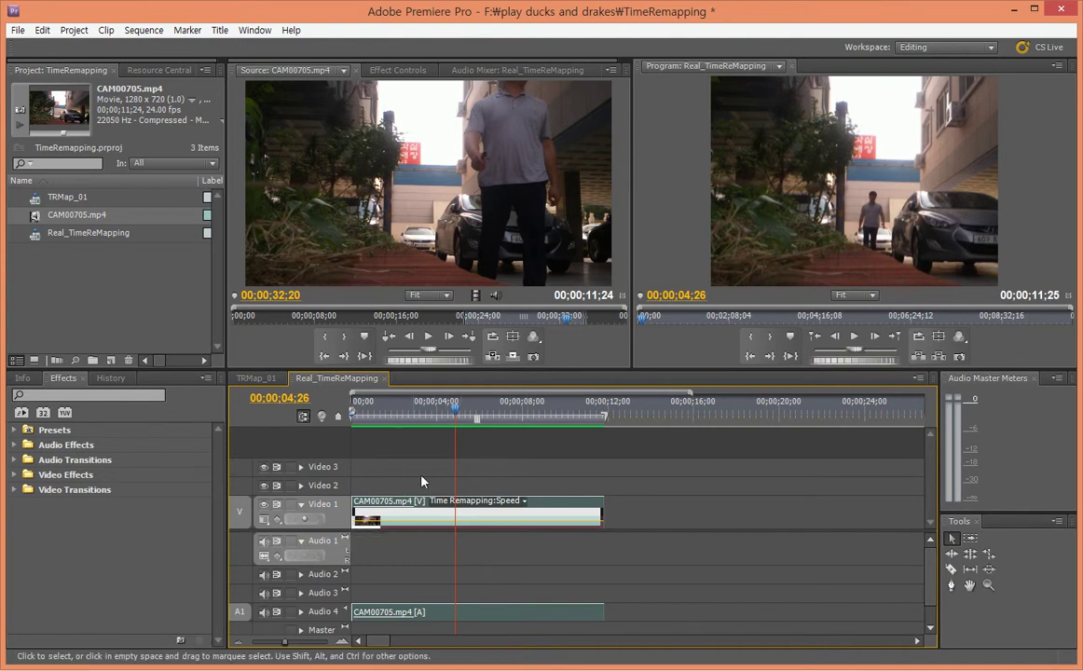
click(304, 520)
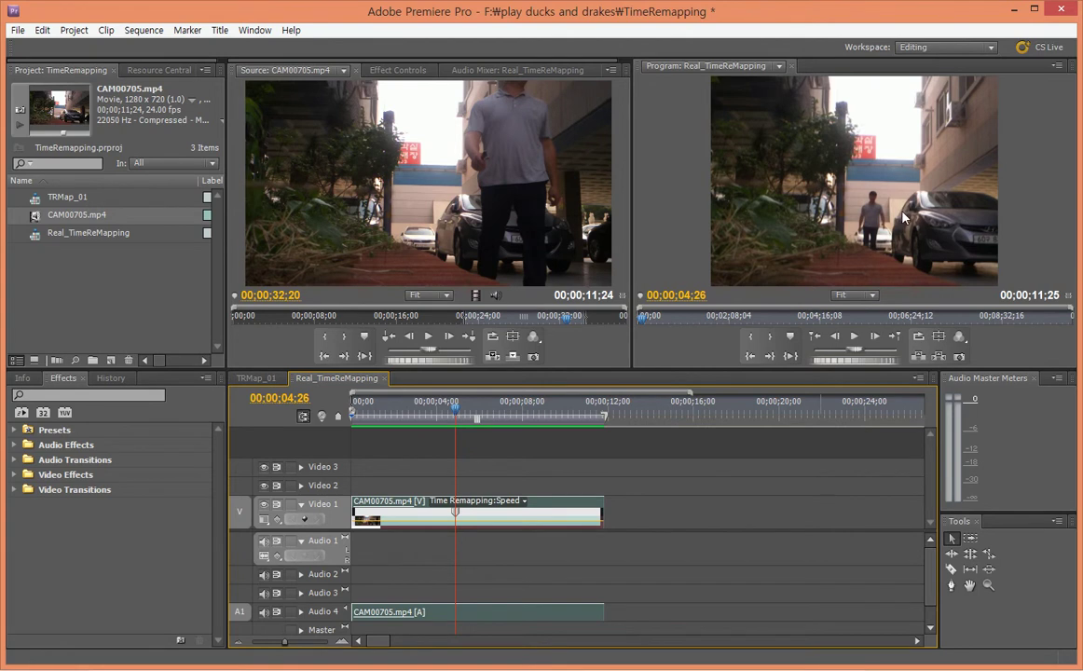
Add a second speed keyframe to the video clip at 00;00;08;14
drag(373, 422, 530, 422)
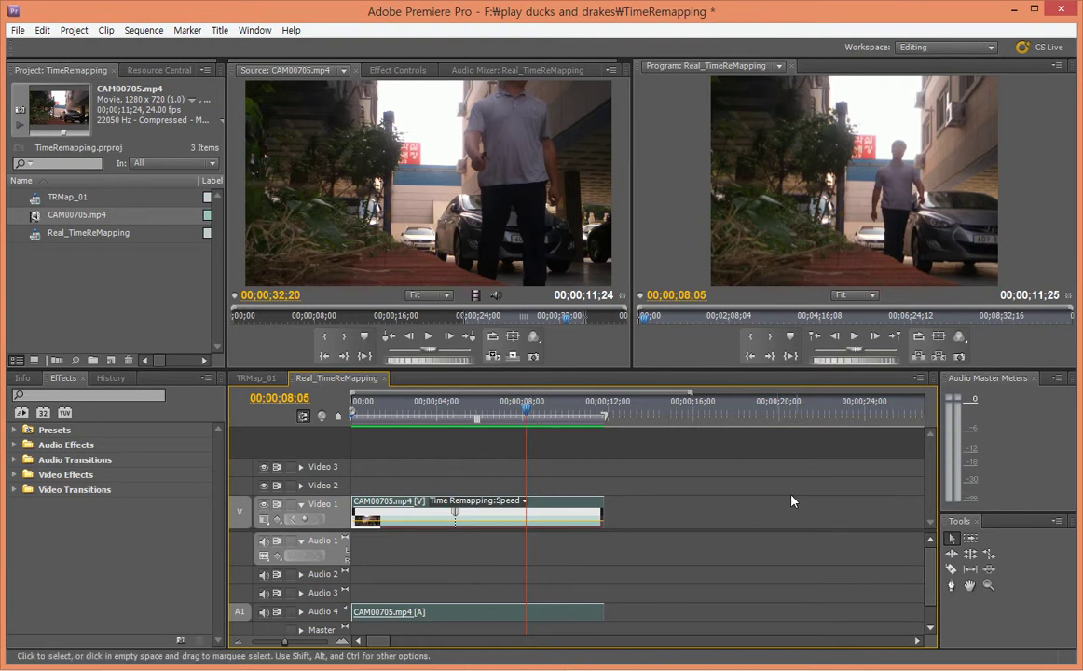
key(space)
key(space)
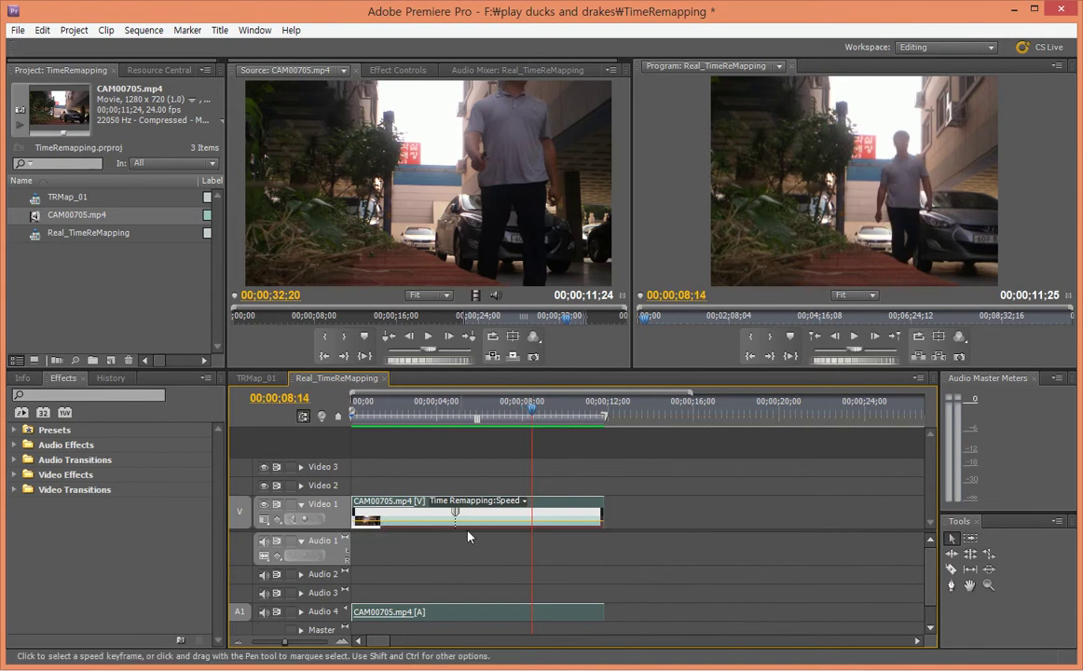
ctrl+click(532, 514)
Select the first speed keyframe and show the clip's Time Remapping Speed velocity graph in the effect settings
click(515, 413)
drag(519, 416, 483, 415)
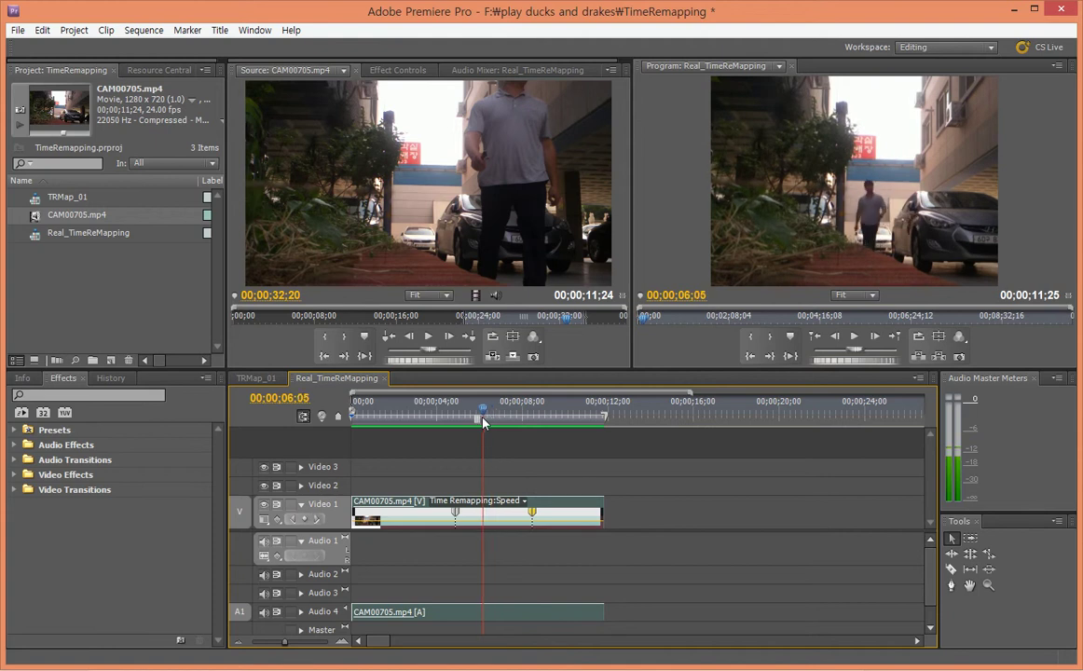
click(455, 517)
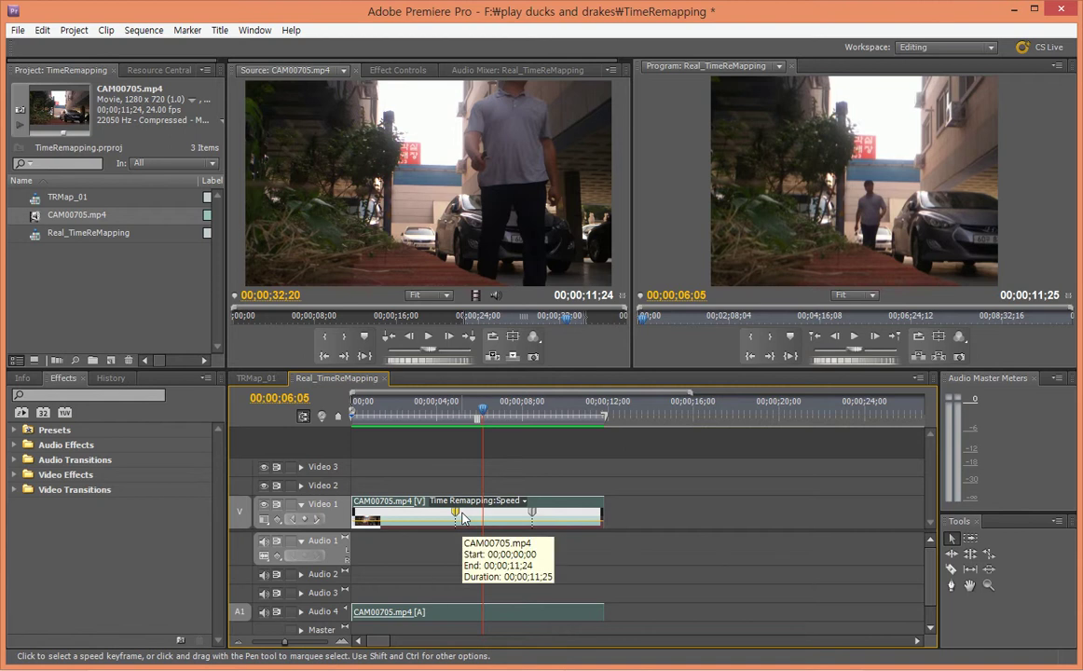
click(416, 73)
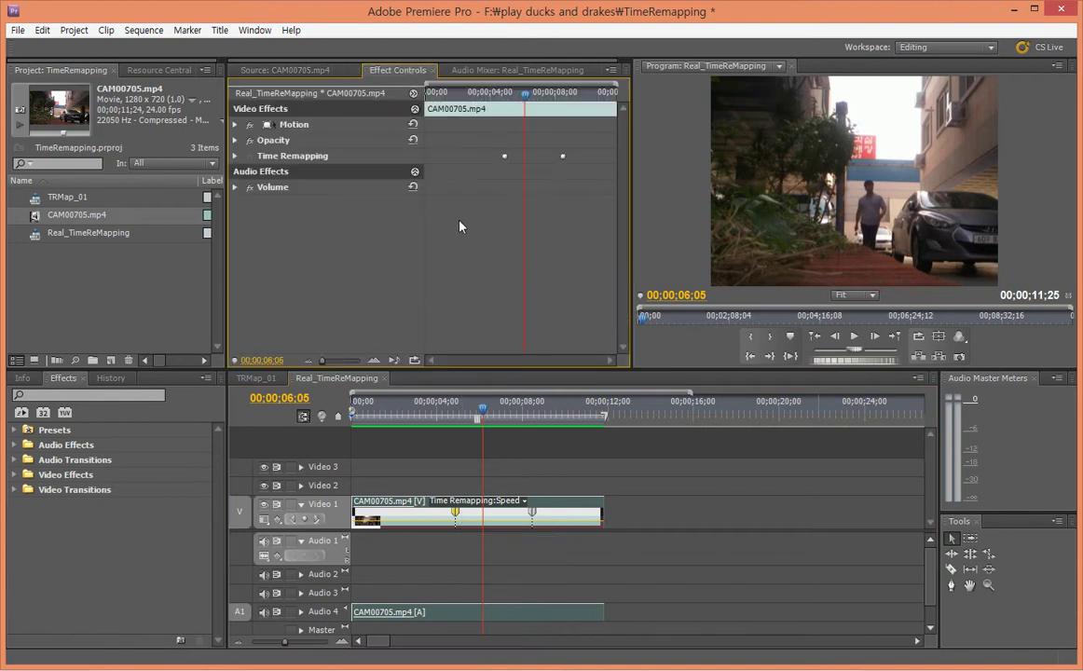
click(235, 156)
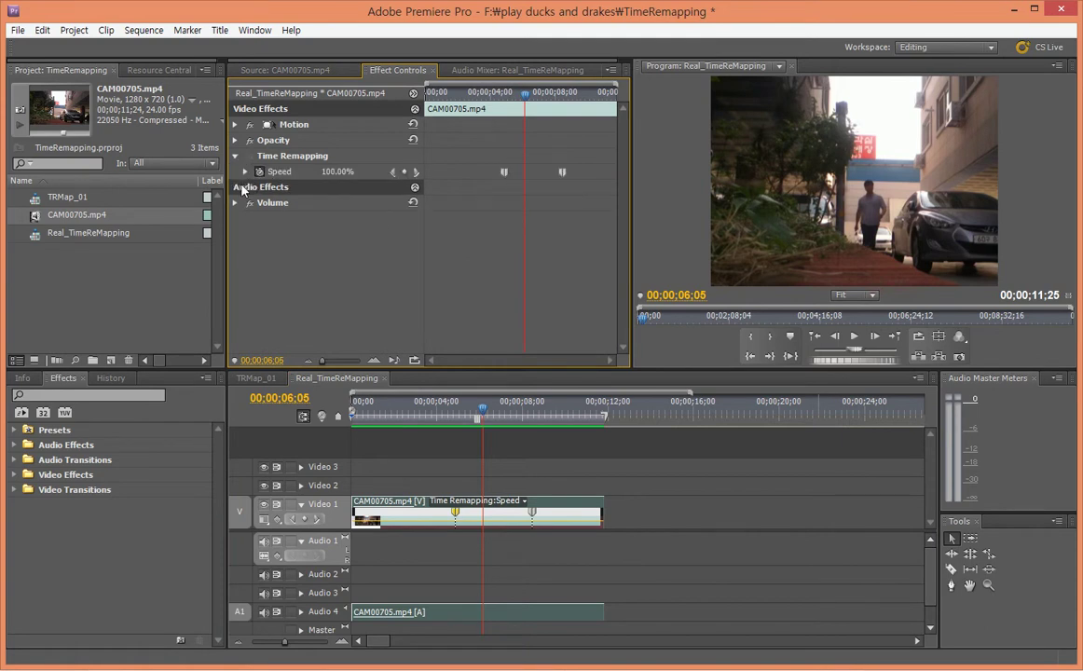
click(245, 171)
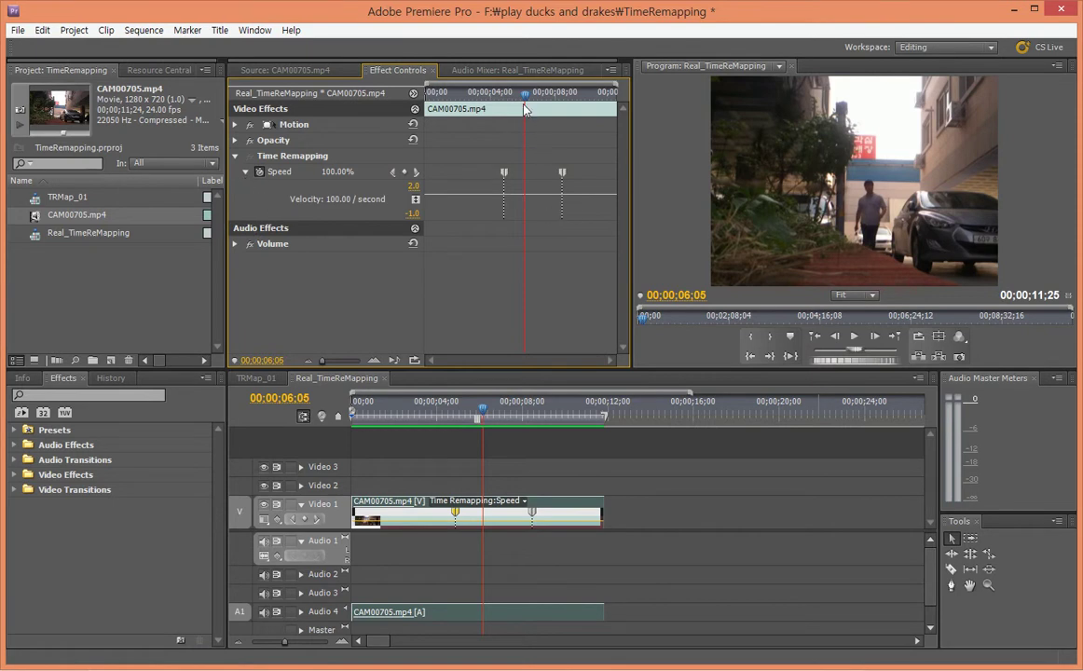
Raise the speed of the segment before the first speed keyframe to 301%
drag(475, 94, 453, 134)
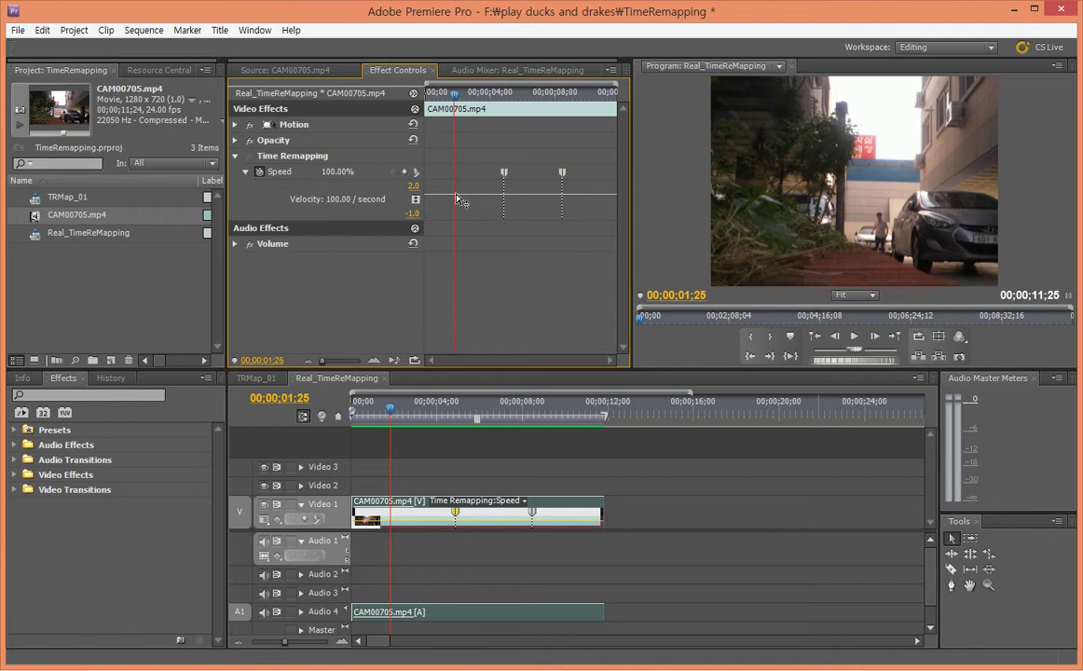
drag(457, 198, 457, 127)
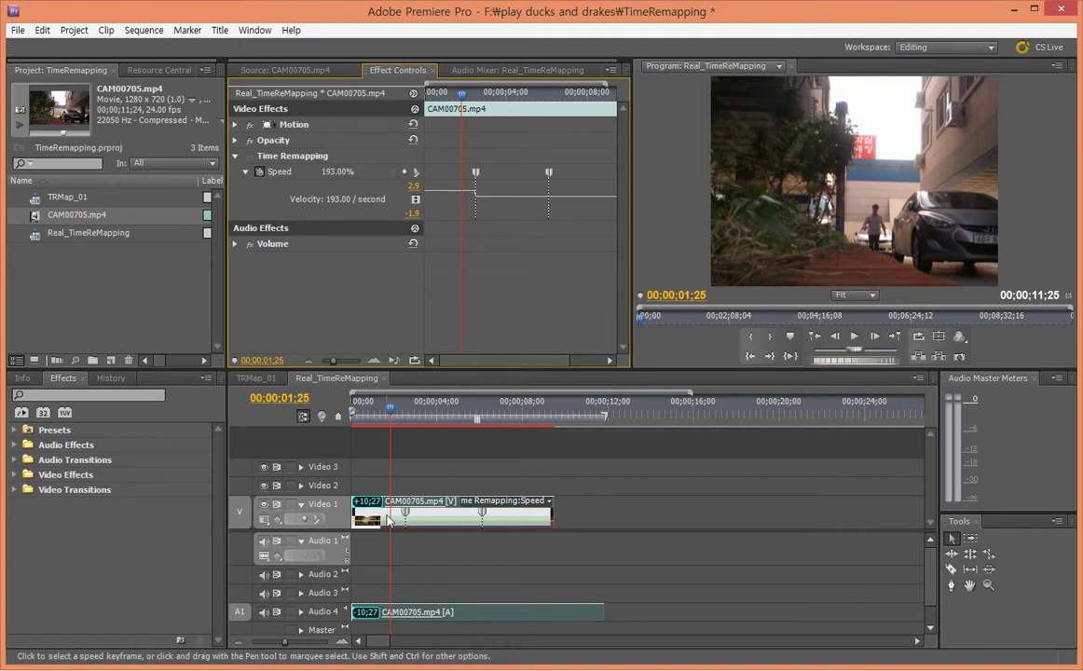
drag(383, 524, 373, 442)
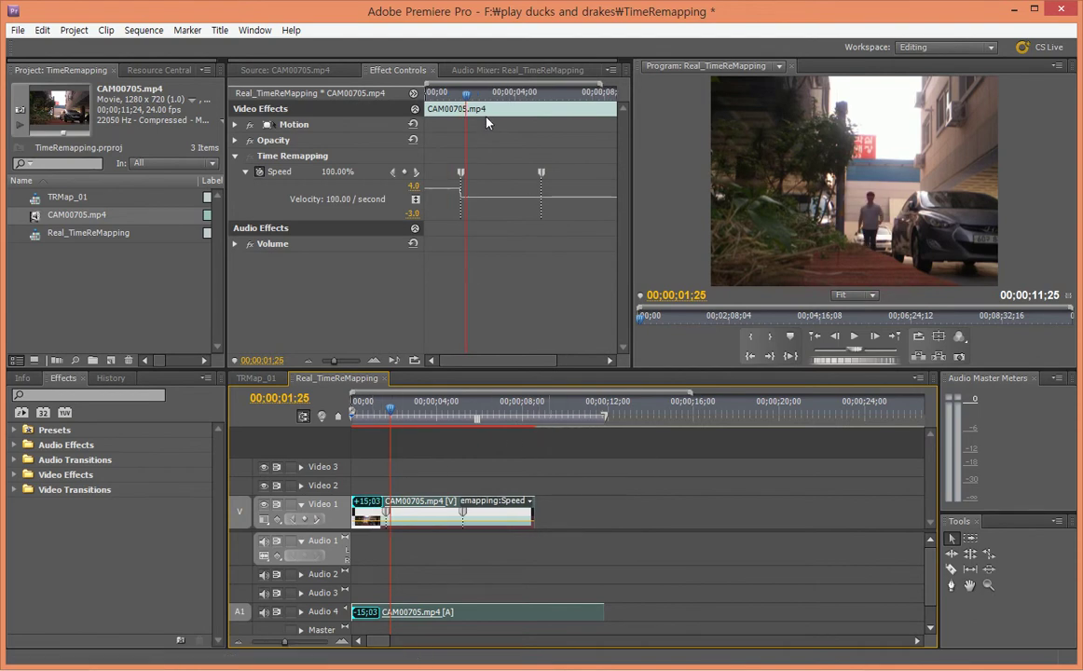
Slow the segment after the second speed keyframe to 48% and split that keyframe to create a gradual speed transition
drag(469, 106, 563, 113)
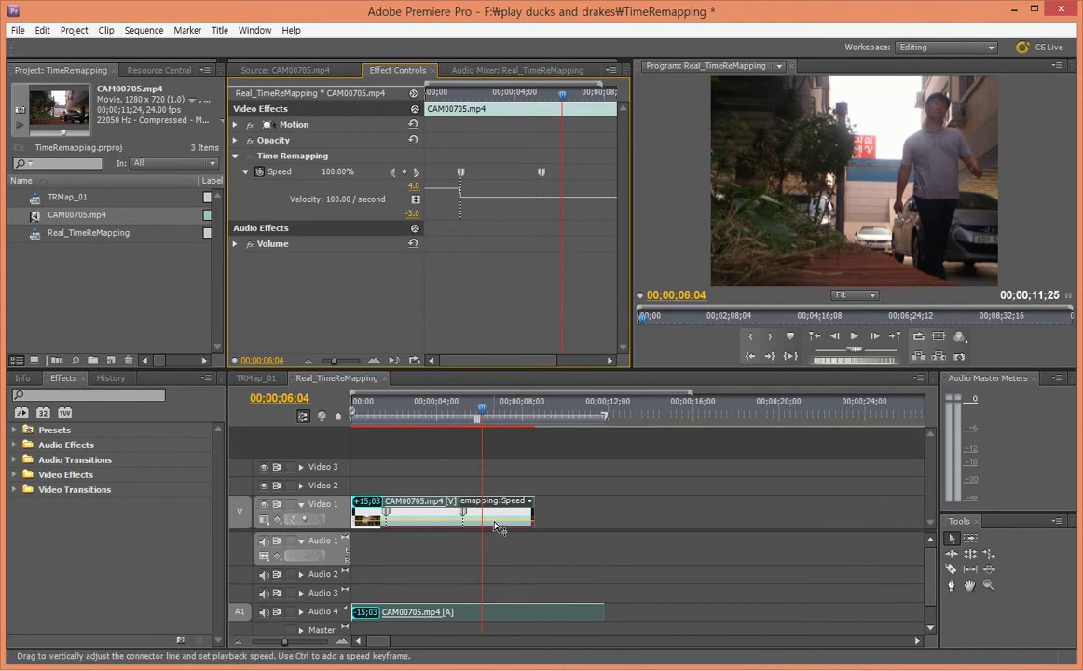
drag(577, 205, 578, 245)
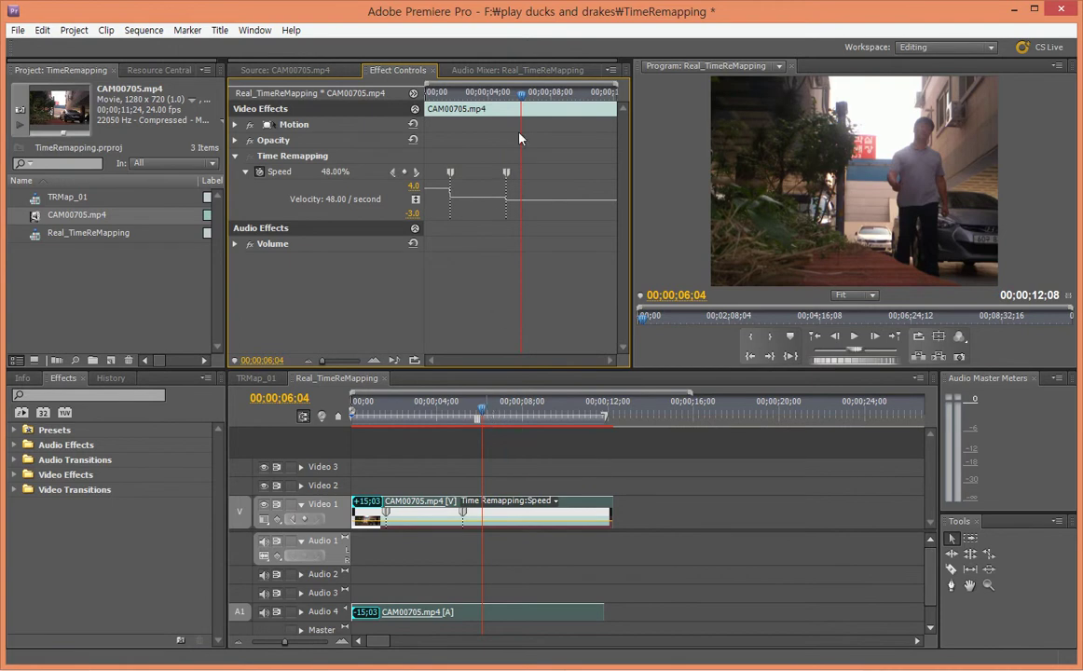
drag(523, 102, 562, 112)
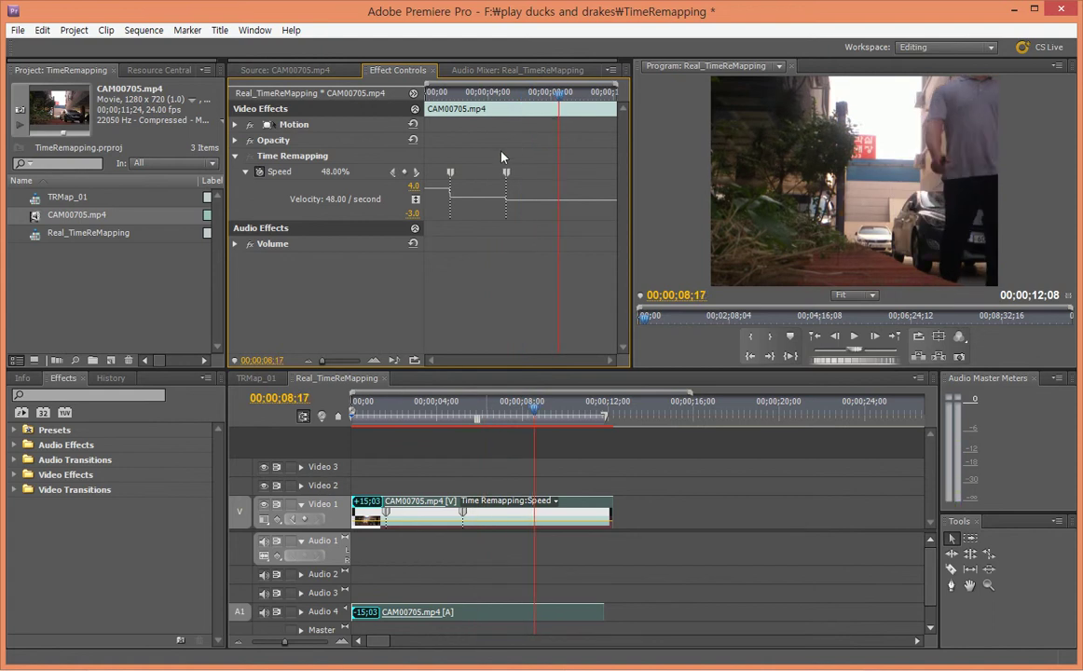
click(506, 173)
drag(508, 176, 524, 183)
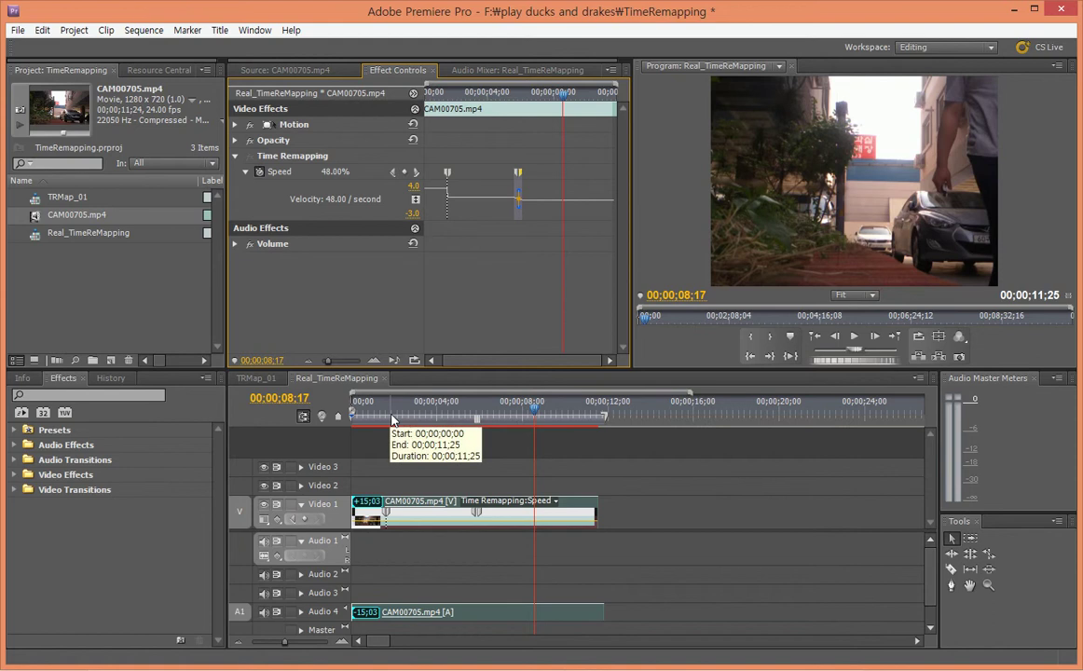
Render the work area, play back the speed-remapped clip and scrub back to about 00;00;01;05
key(Return)
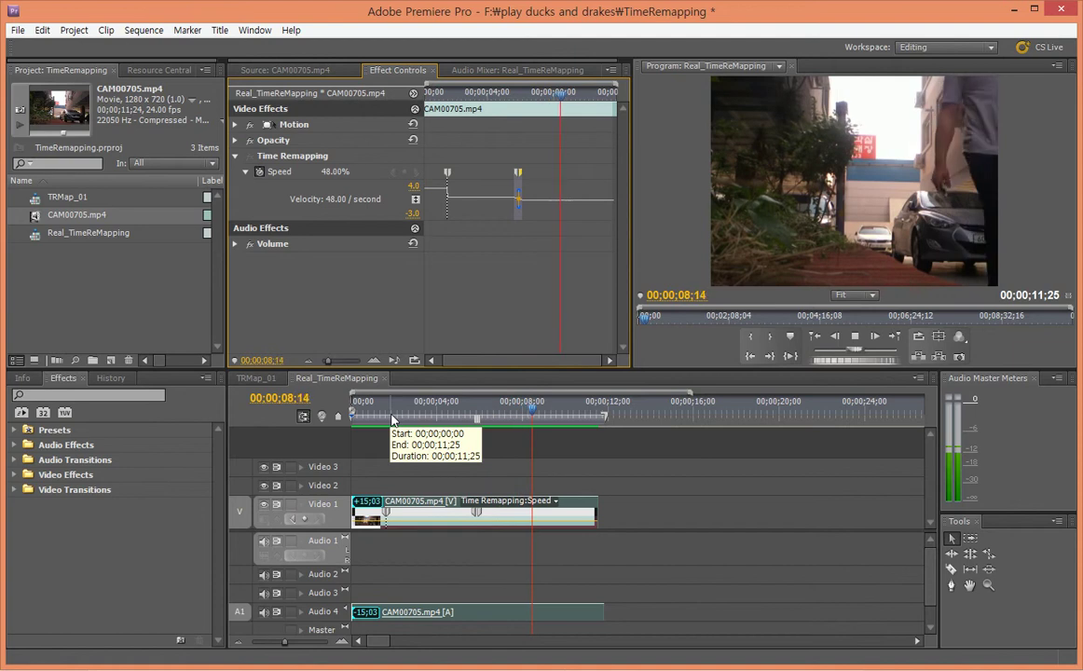
click(854, 338)
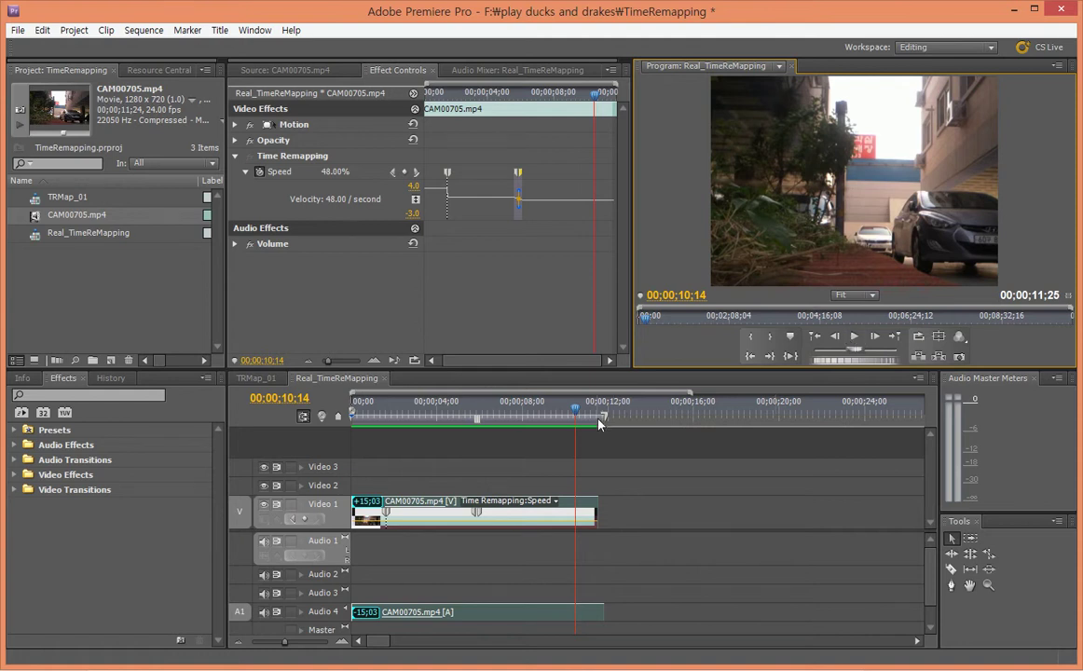
drag(576, 416, 378, 433)
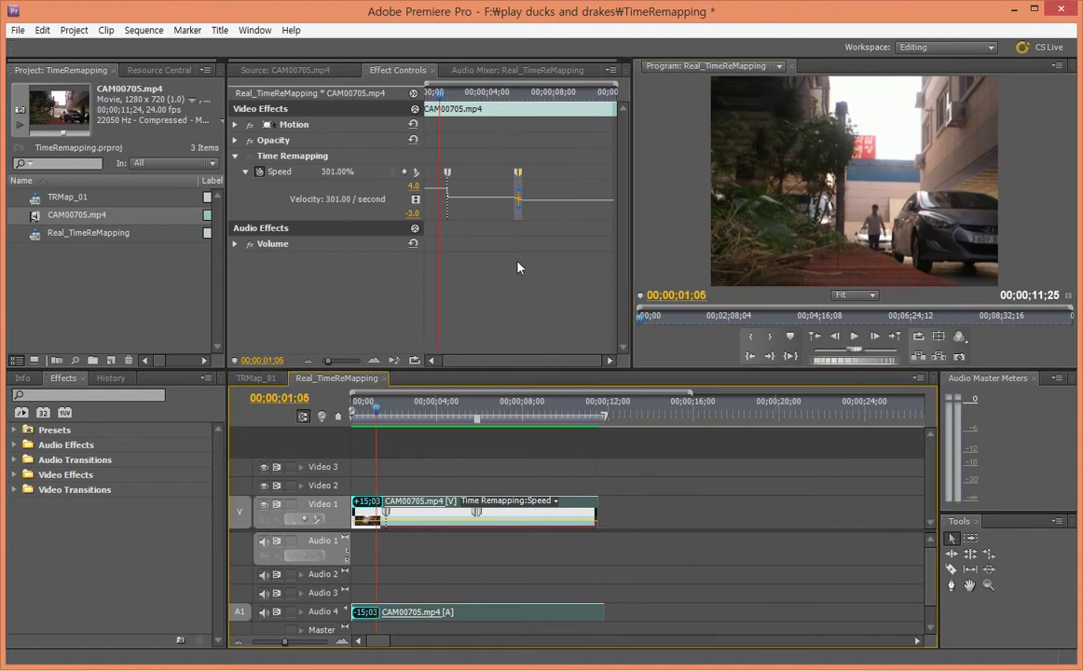
Raise the speed of the segment before the first speed keyframe to 336% and move the playhead to 00;00;00;21
click(439, 94)
drag(439, 95, 436, 95)
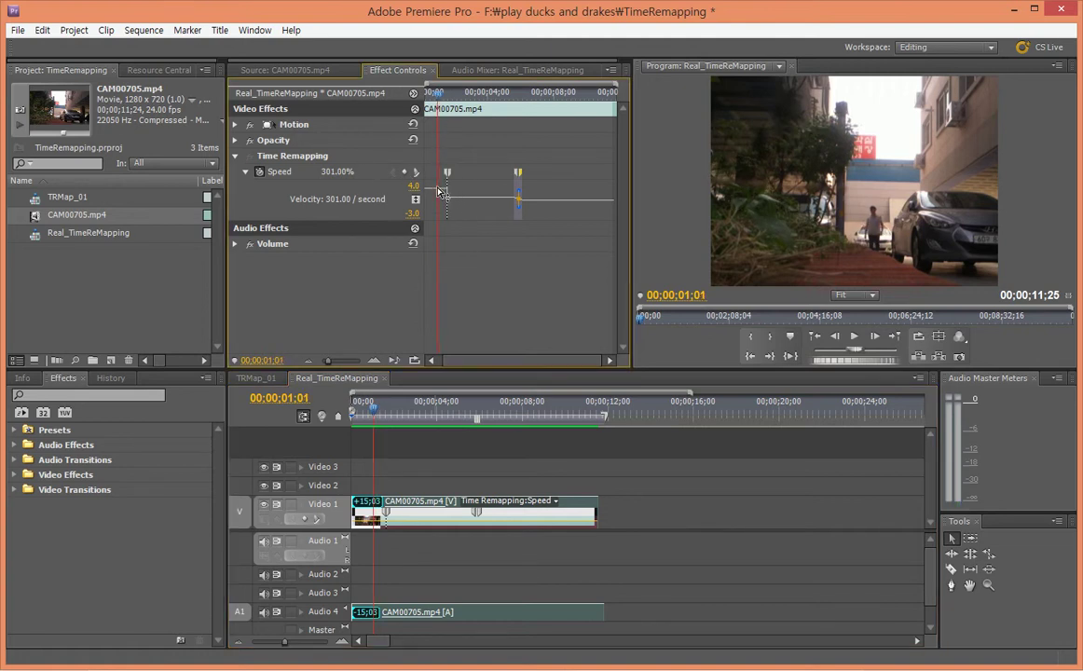
key(ctrl+z)
key(ctrl+shift+z)
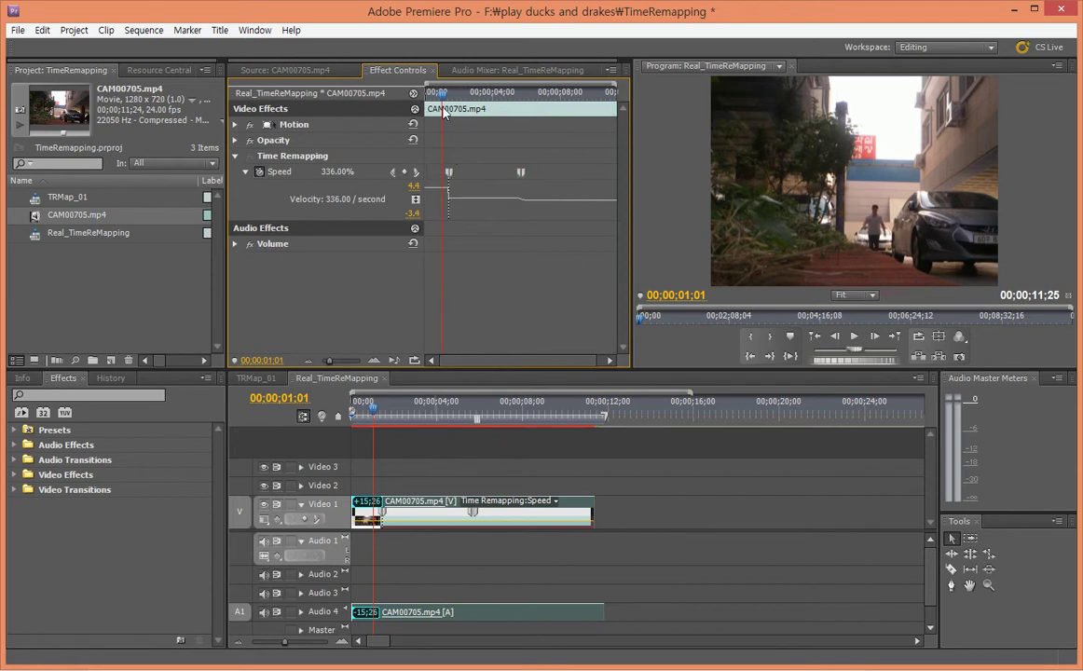
click(437, 95)
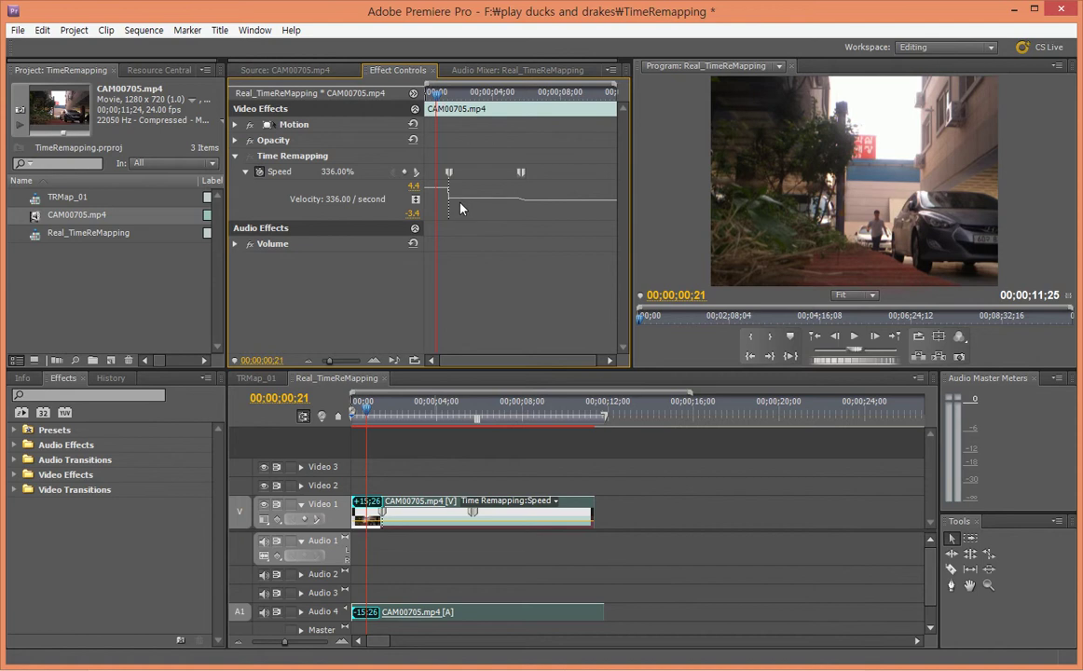
Render the work area and play back the speed-remapped clip from near its start
key(Return)
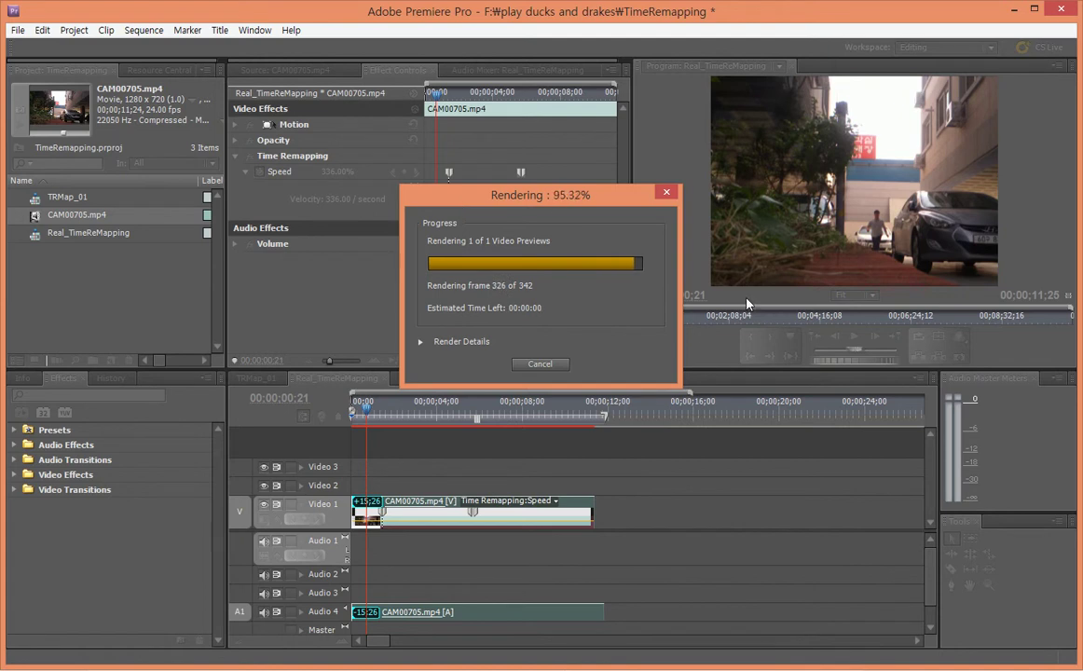
drag(718, 372, 720, 395)
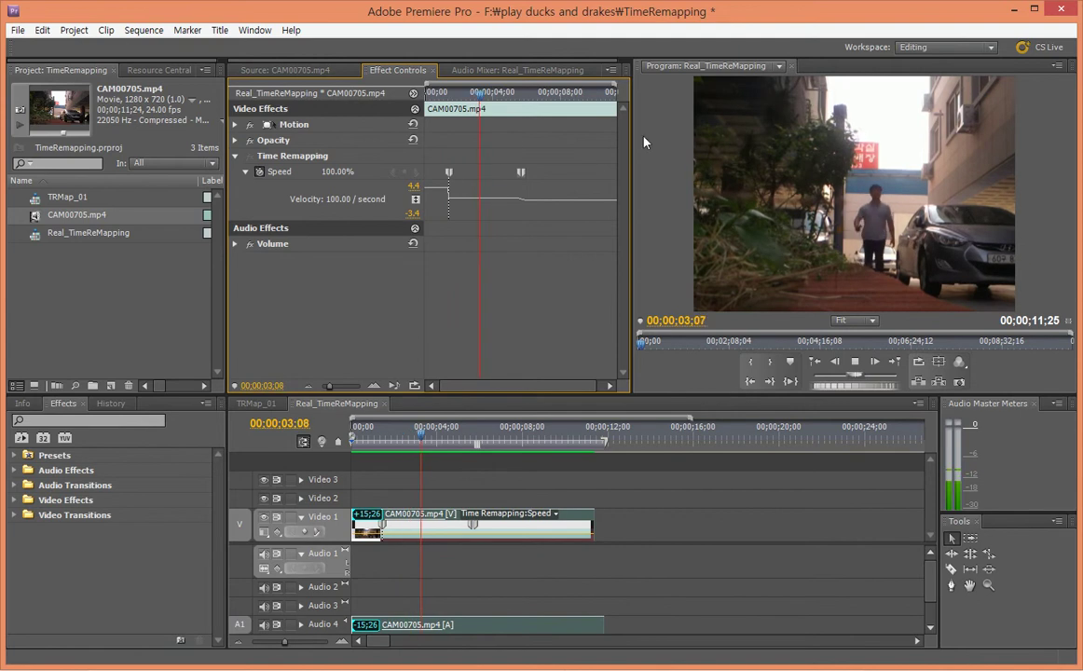
drag(494, 94, 429, 94)
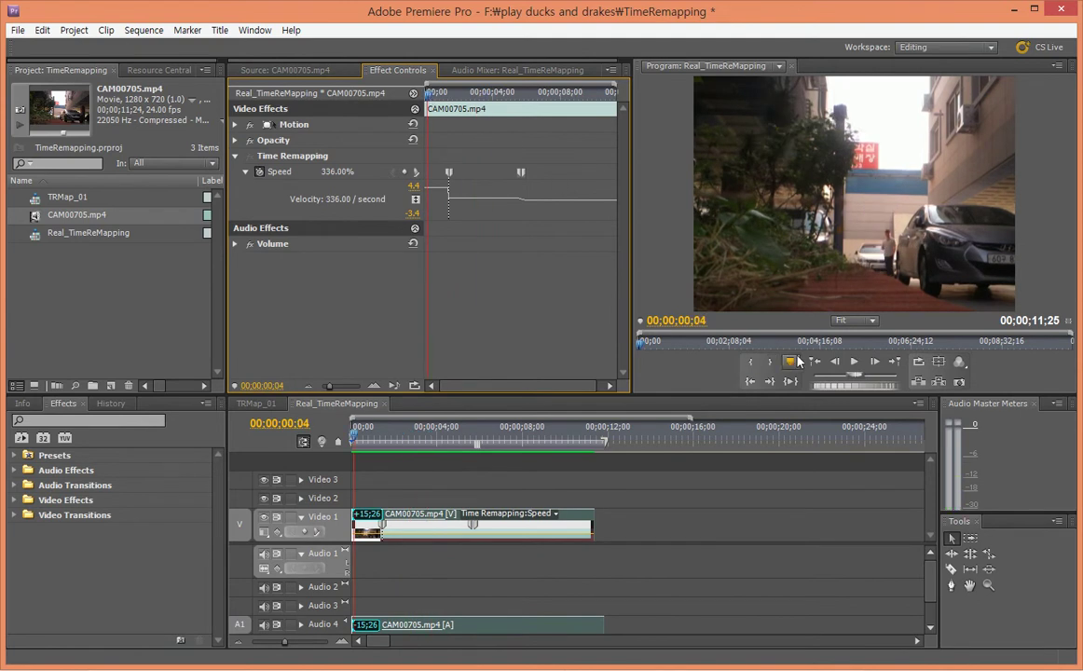
click(854, 365)
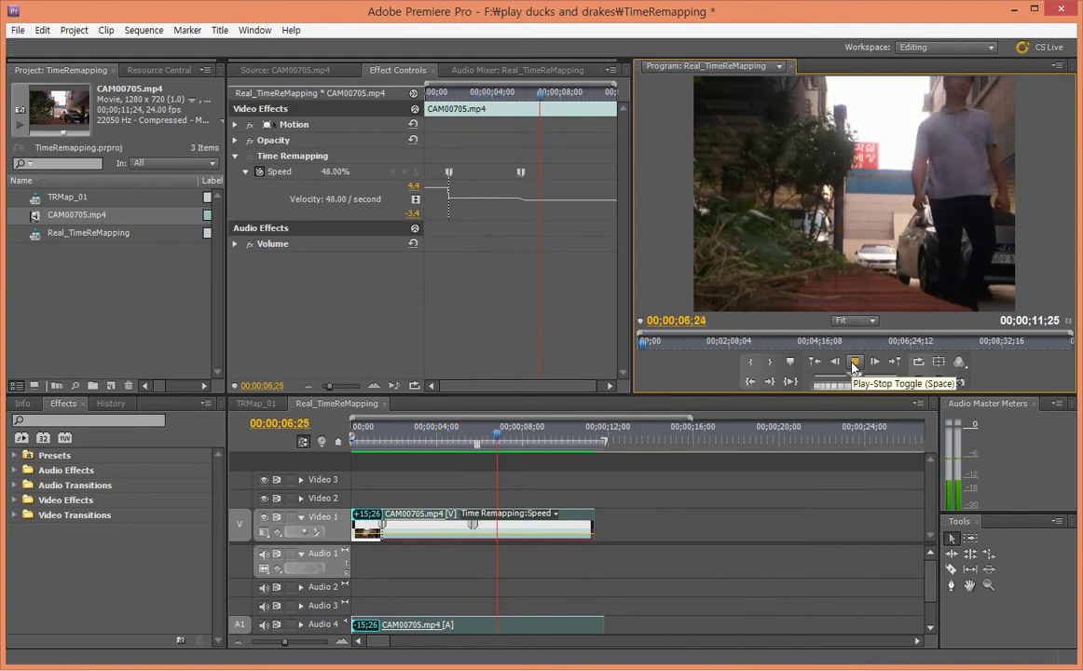
click(854, 366)
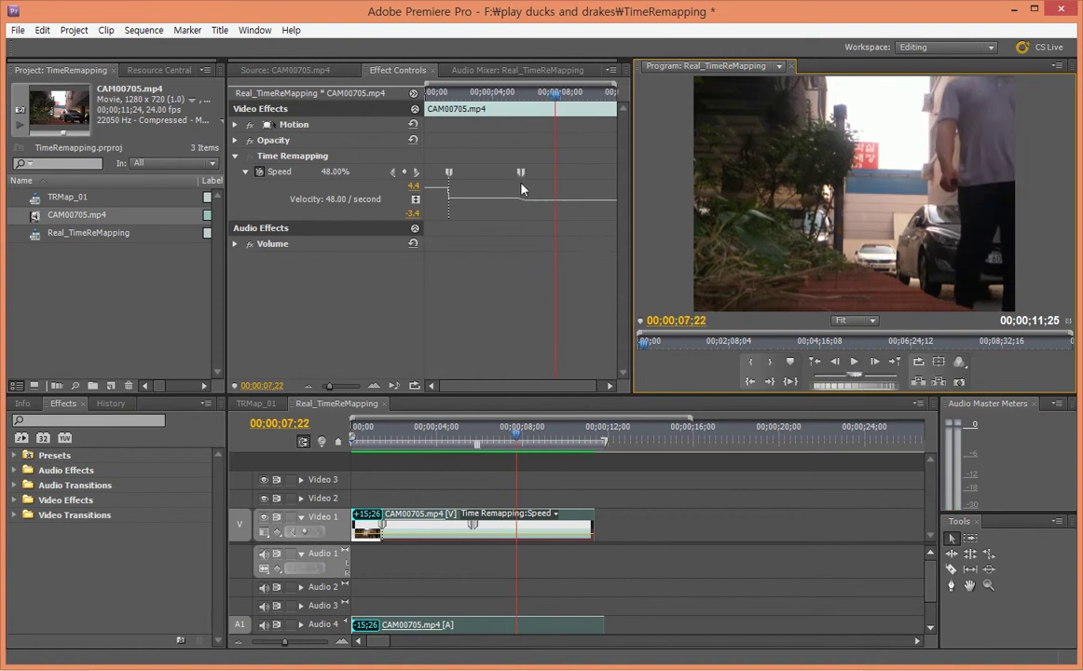
Widen the speed transition at the second speed keyframe and play back the clip across both keyframes
drag(527, 175, 518, 176)
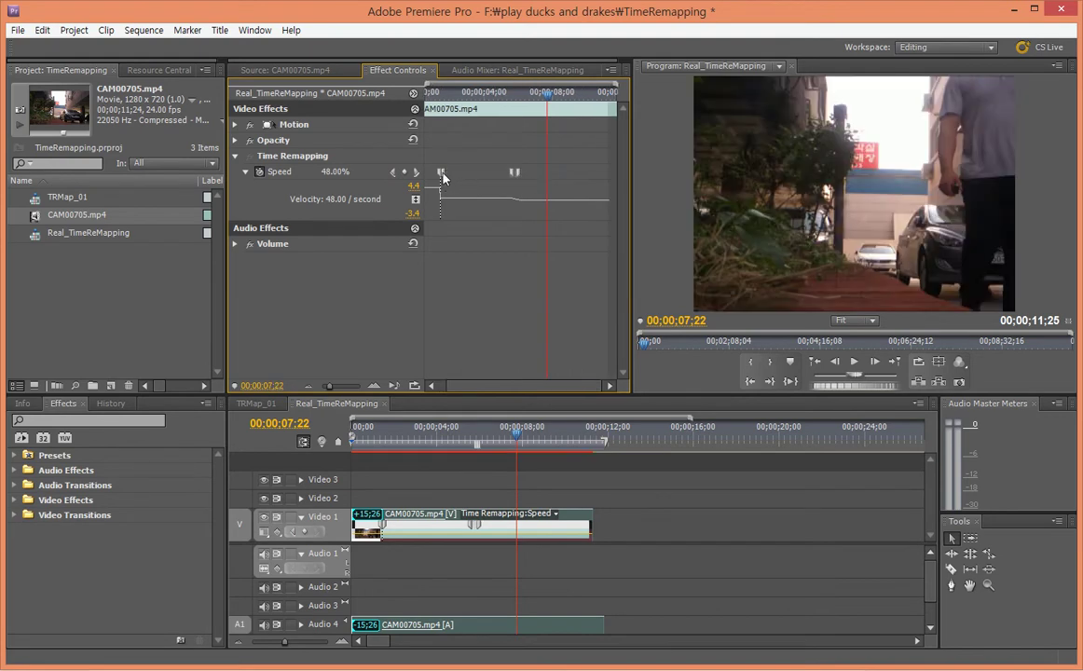
click(495, 93)
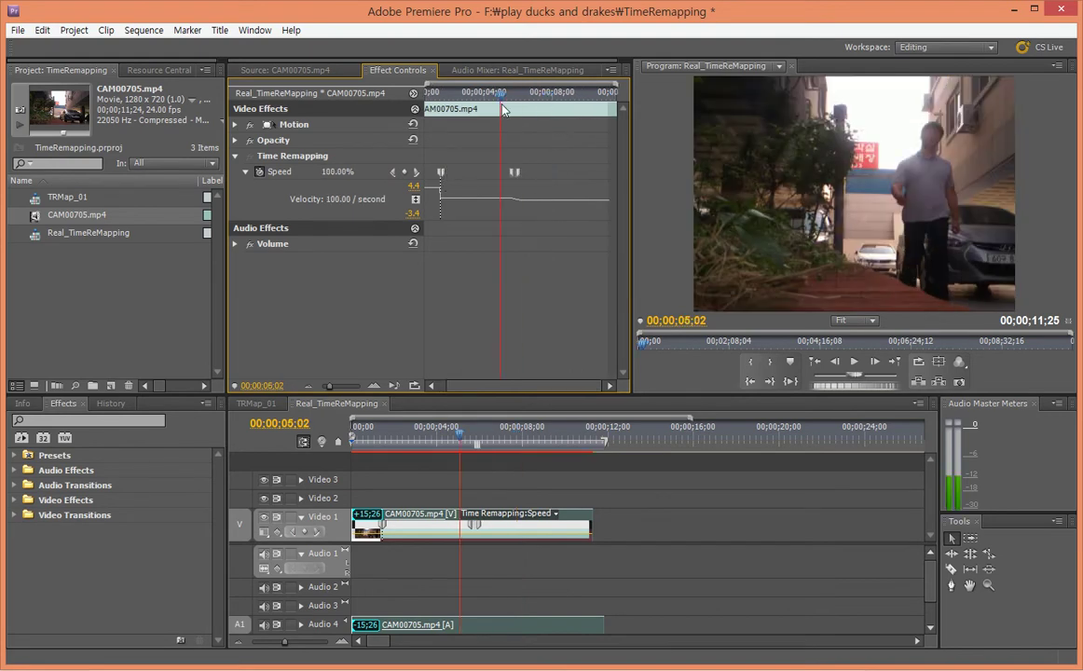
click(852, 365)
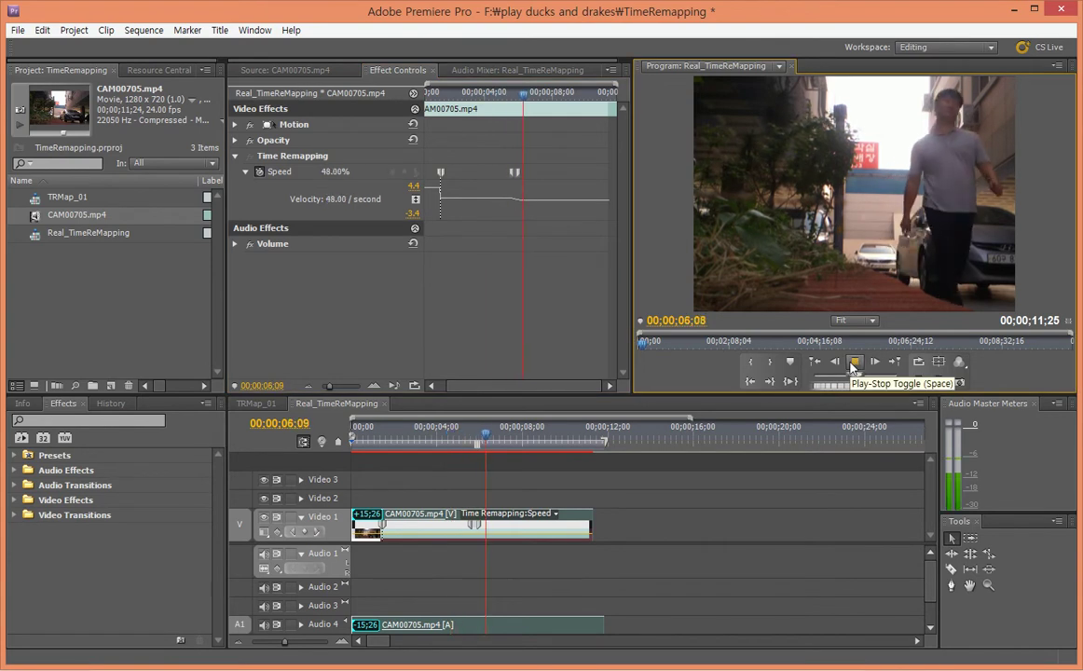
click(852, 365)
drag(536, 92, 432, 92)
click(855, 363)
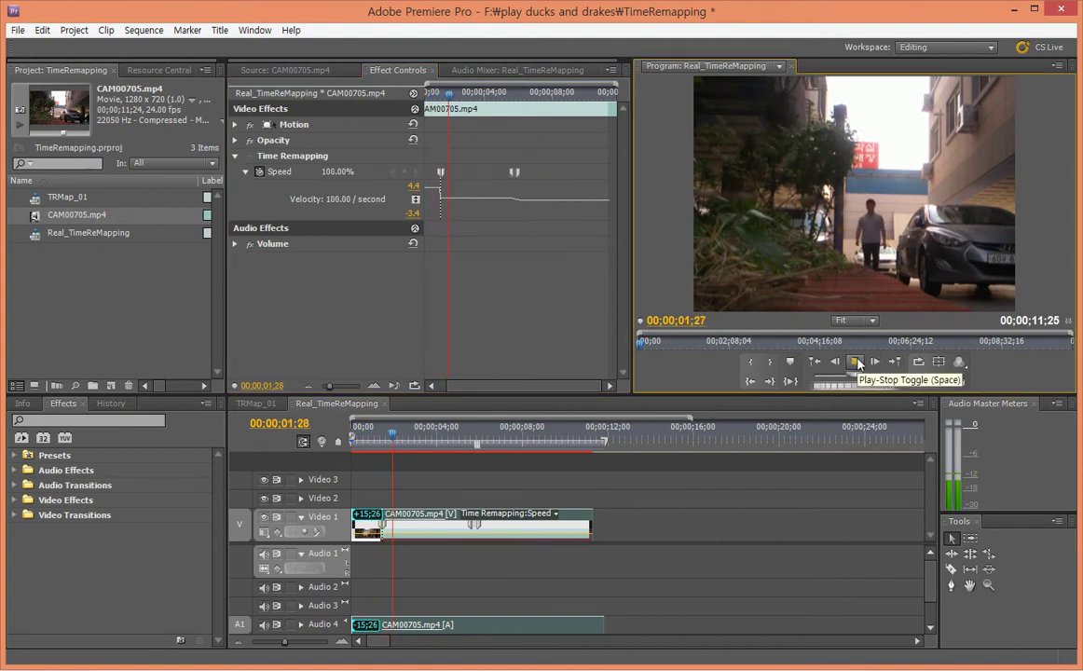
click(856, 363)
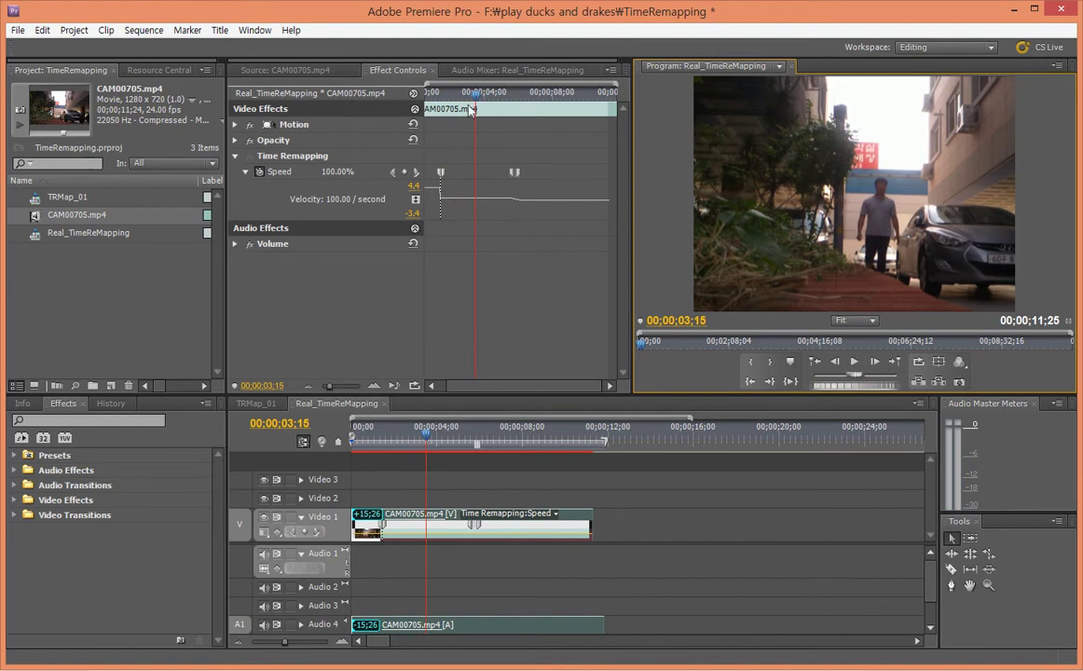
Raise the speed of the segment before the first speed keyframe to 462% and play back the clip's beginning
click(429, 93)
drag(435, 192, 434, 133)
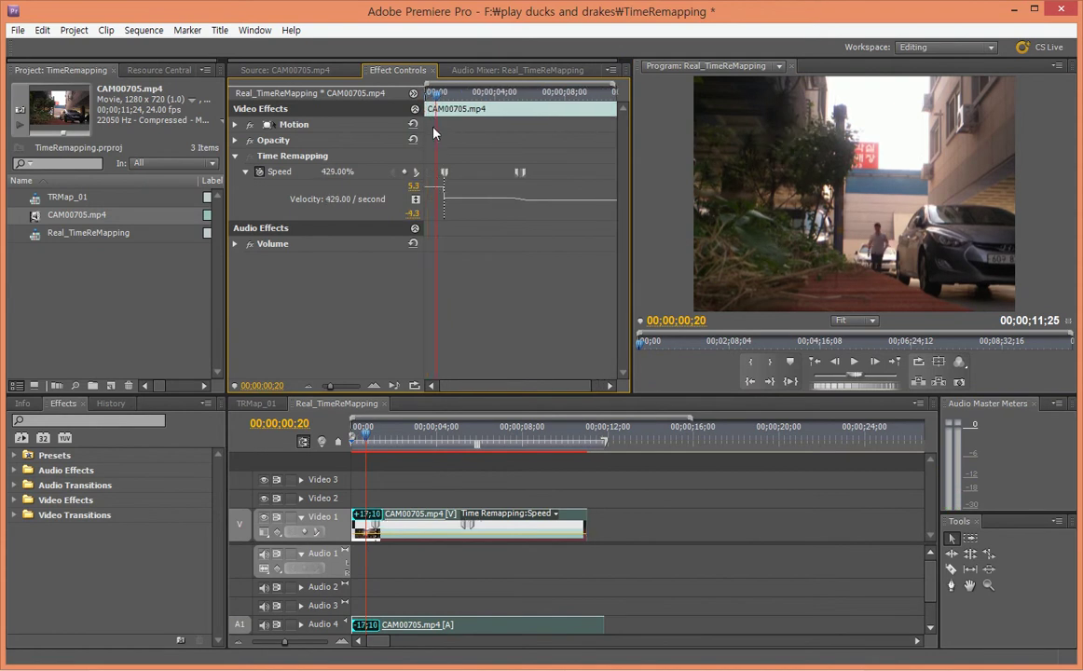
mouse_move(433, 190)
mouse_down()
mouse_move(445, 133)
mouse_move(427, 97)
mouse_up()
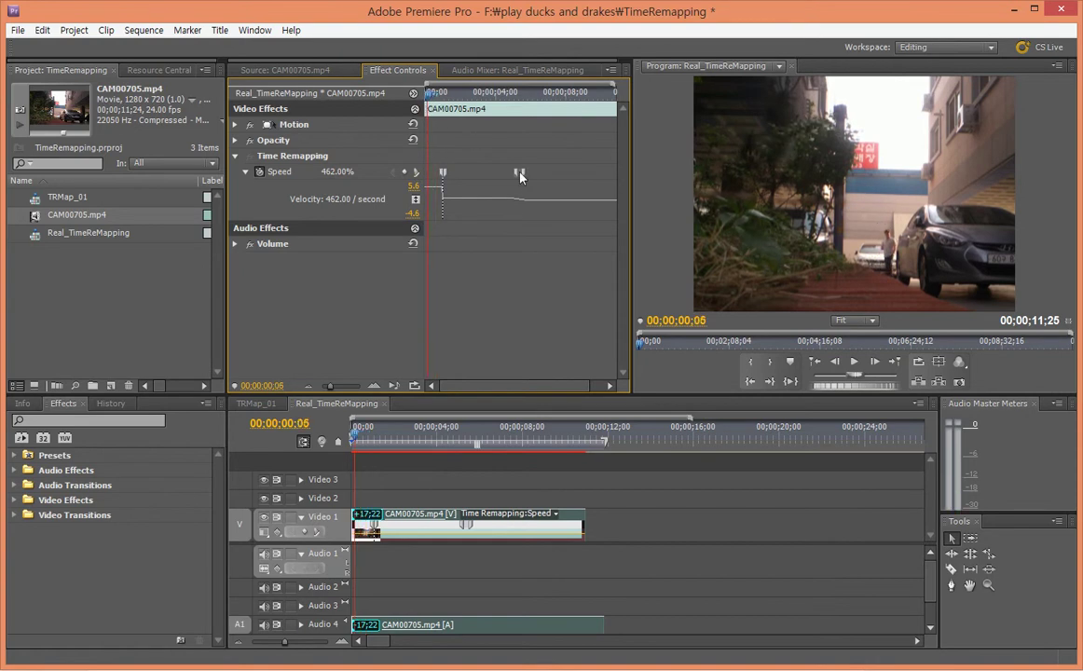
click(851, 363)
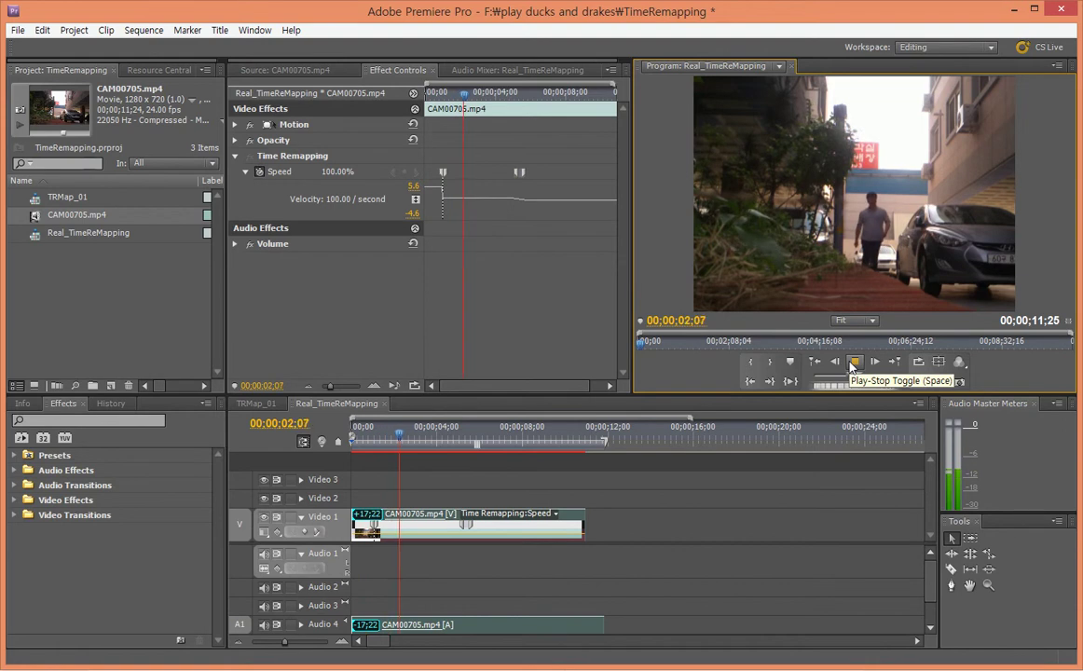
click(851, 362)
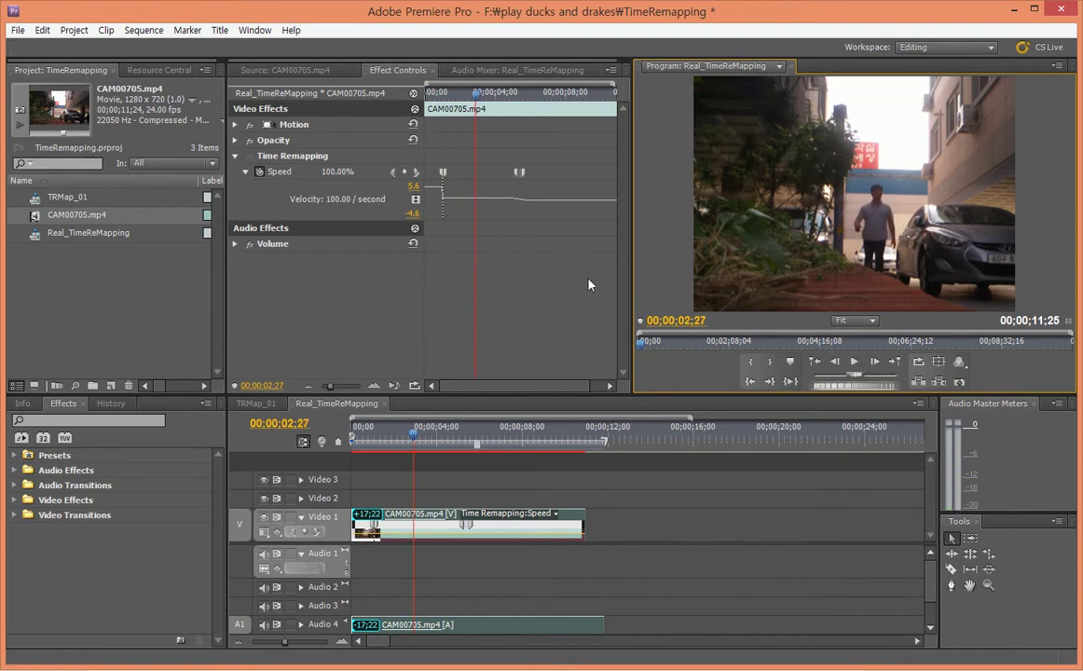
Split the first speed keyframe into a gradual transition and adjust its velocity curve handle
click(444, 173)
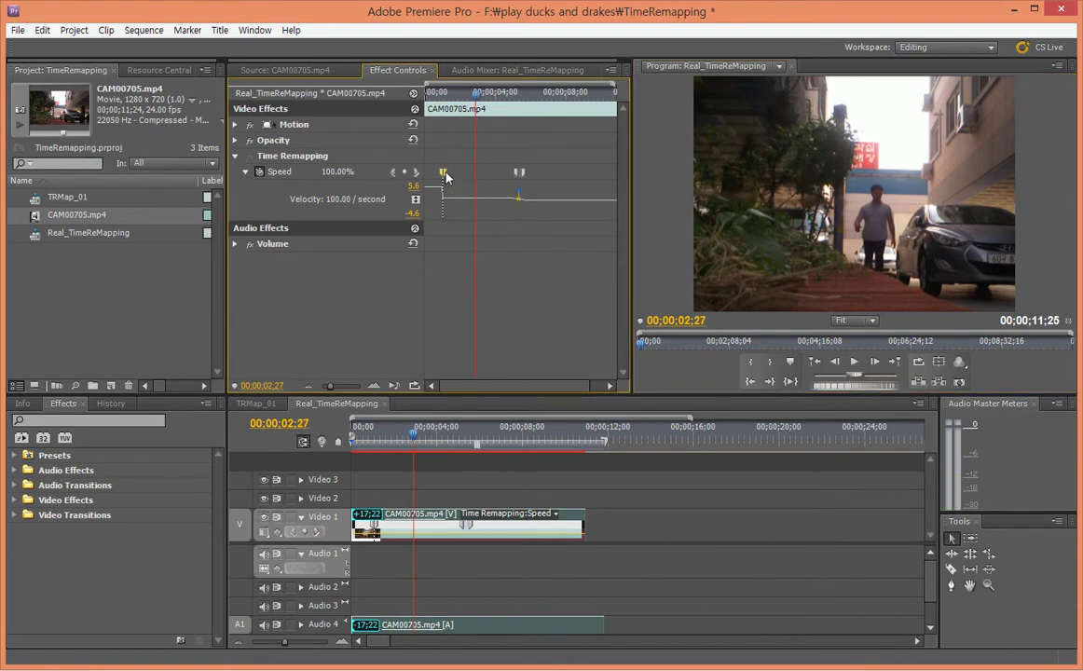
drag(444, 176, 458, 177)
click(454, 174)
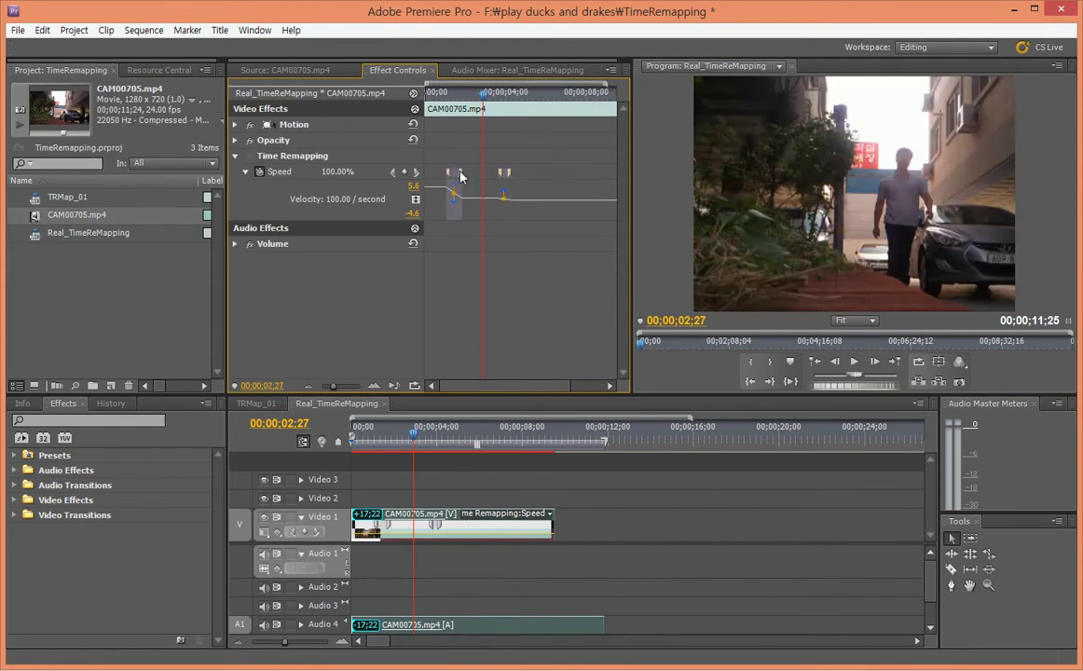
drag(456, 201, 449, 198)
Enlarge the effect settings area, refine the first transition's curve with its handle and scrub to 00;00;01;15
drag(333, 386, 344, 388)
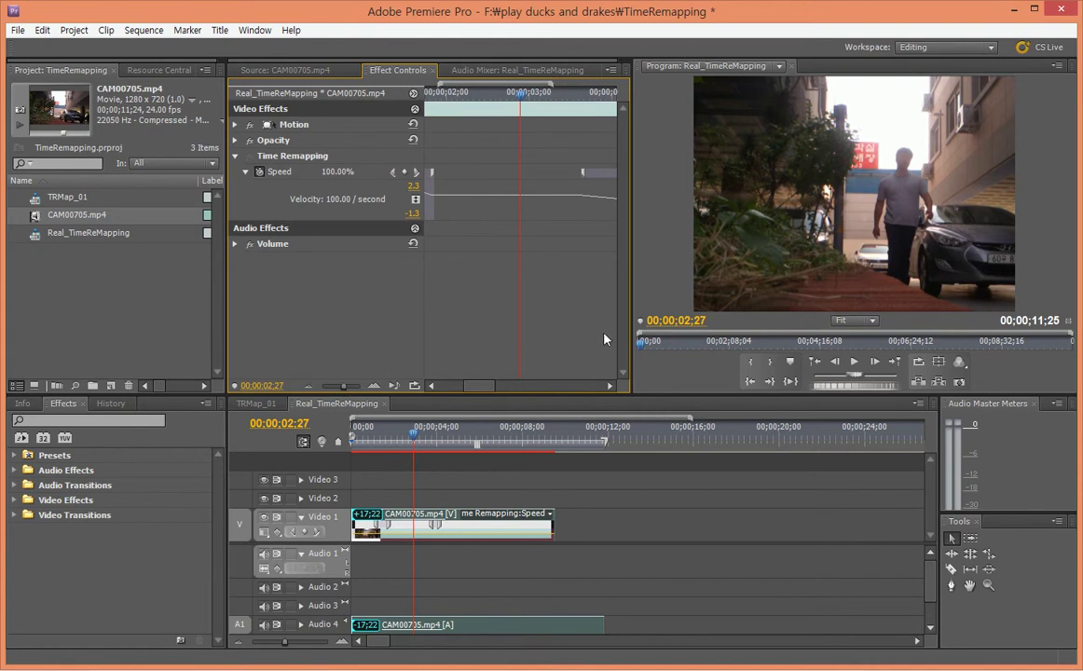
drag(631, 333, 731, 333)
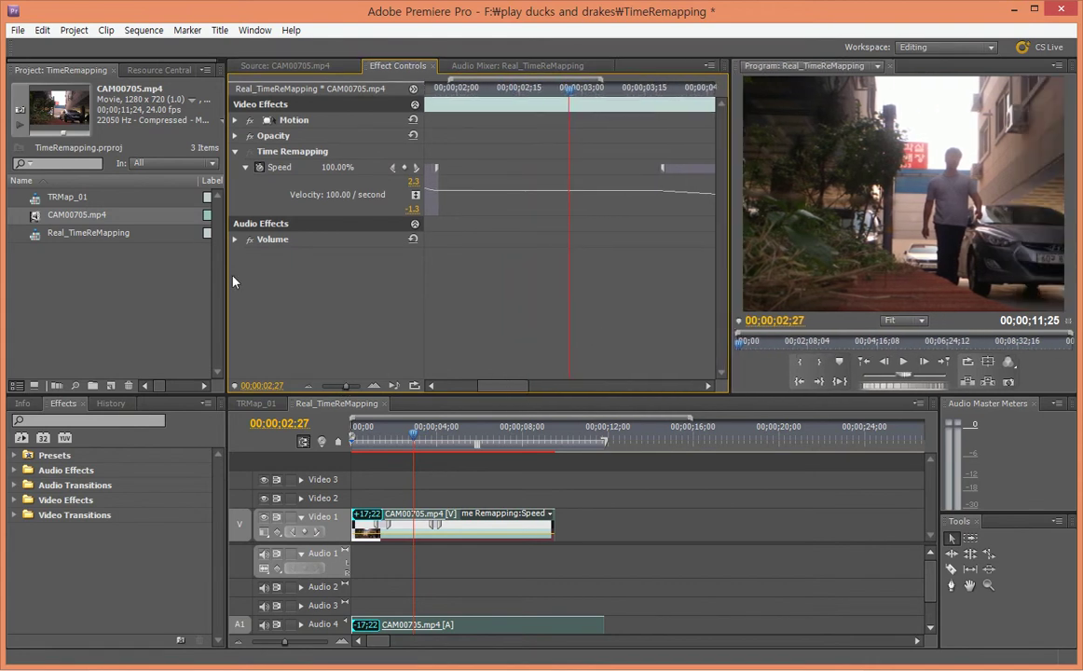
drag(226, 277, 124, 277)
drag(443, 389, 407, 388)
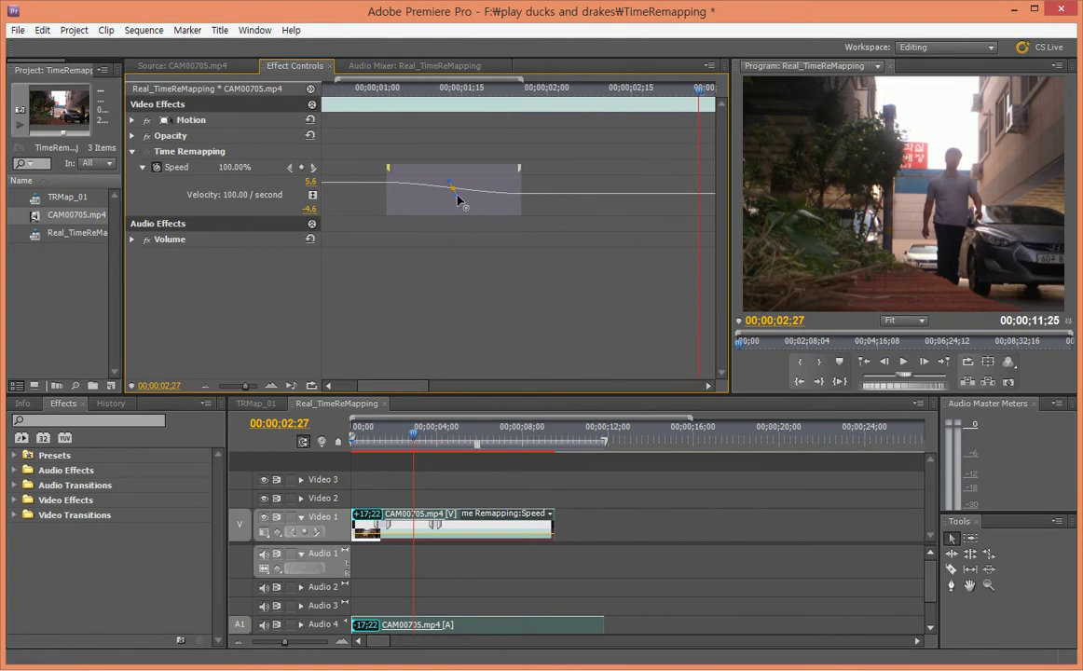
drag(469, 198, 498, 234)
drag(250, 388, 242, 388)
drag(634, 91, 484, 119)
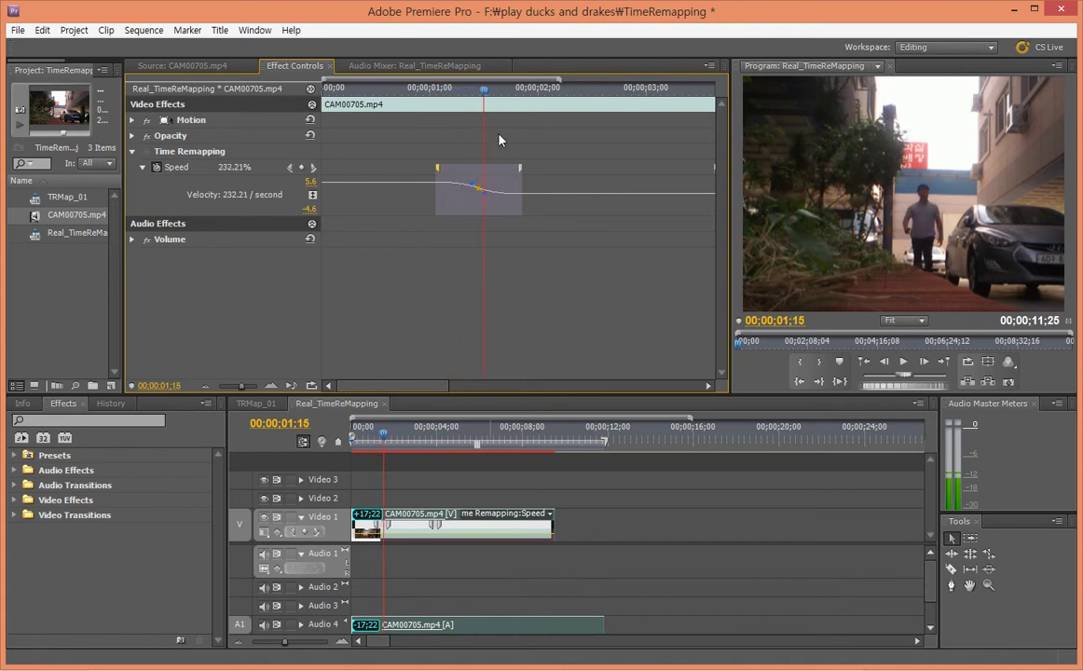
Shorten the speed transition at the first keyframe slightly and scrub to 00;00;02;15
mouse_move(519, 169)
mouse_down()
mouse_move(440, 170)
mouse_move(503, 170)
mouse_up()
key(minus)
click(373, 93)
drag(373, 93, 421, 105)
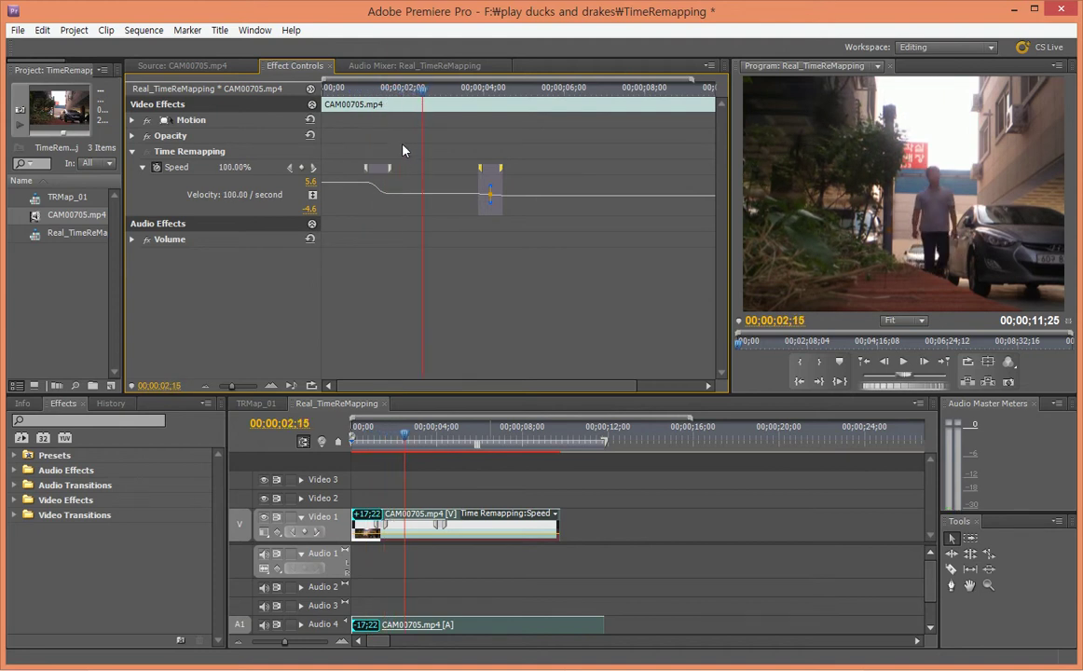
Try a much shorter speed transition at the first keyframe and widen it back
drag(389, 170, 366, 174)
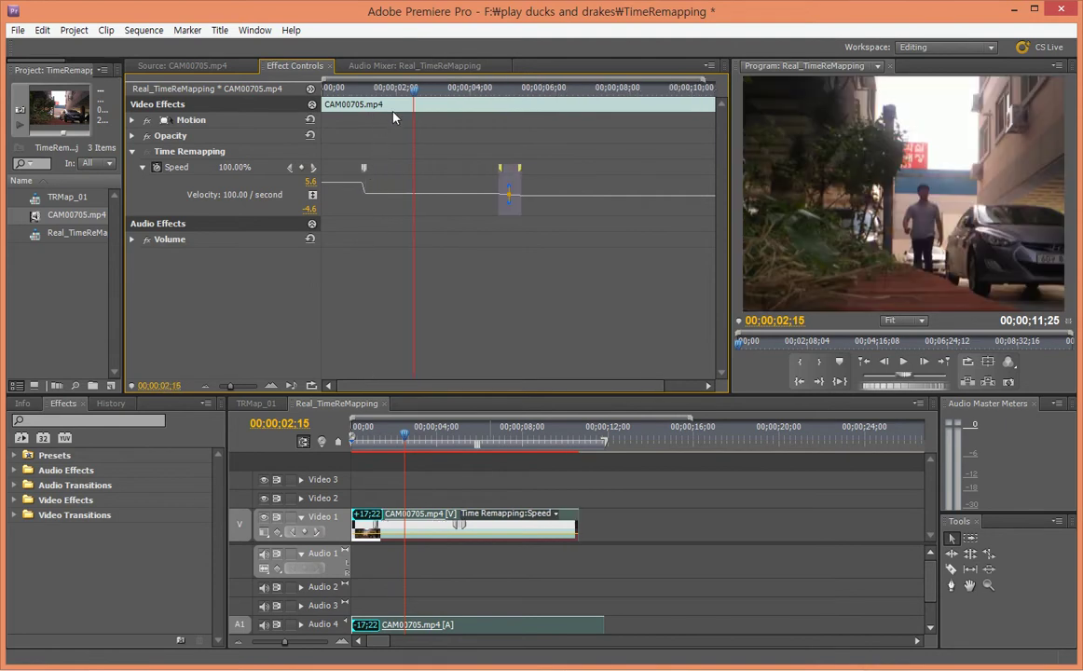
mouse_move(415, 95)
mouse_down()
mouse_move(353, 108)
mouse_move(416, 112)
mouse_up()
drag(368, 170, 389, 170)
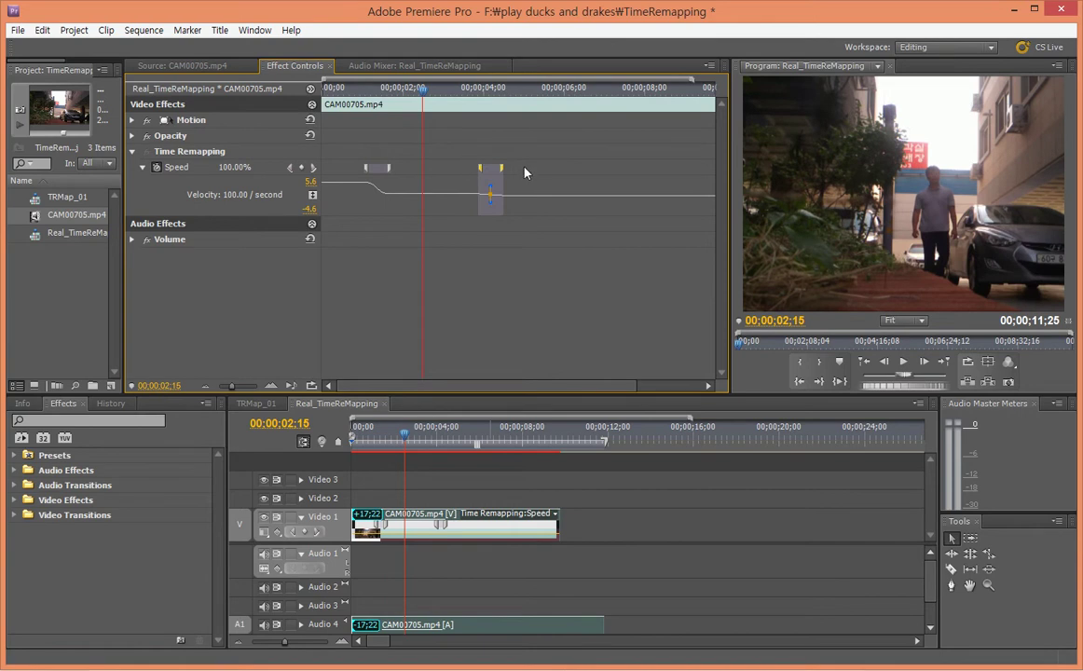
Render the work area and play back the clip with its two gradual speed transitions
key(Return)
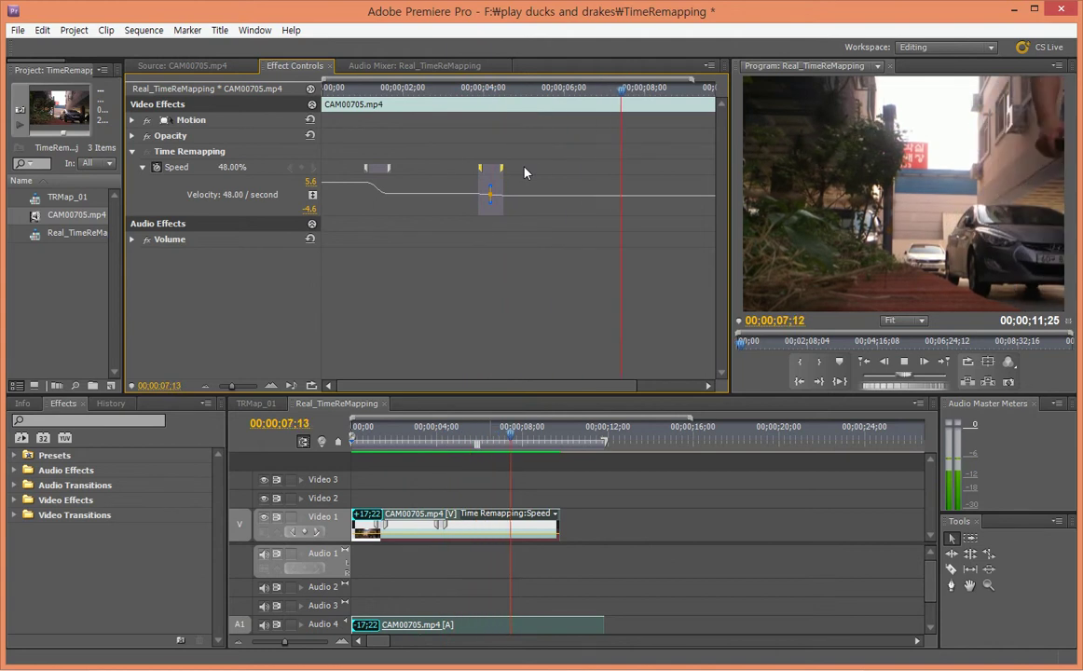
click(903, 361)
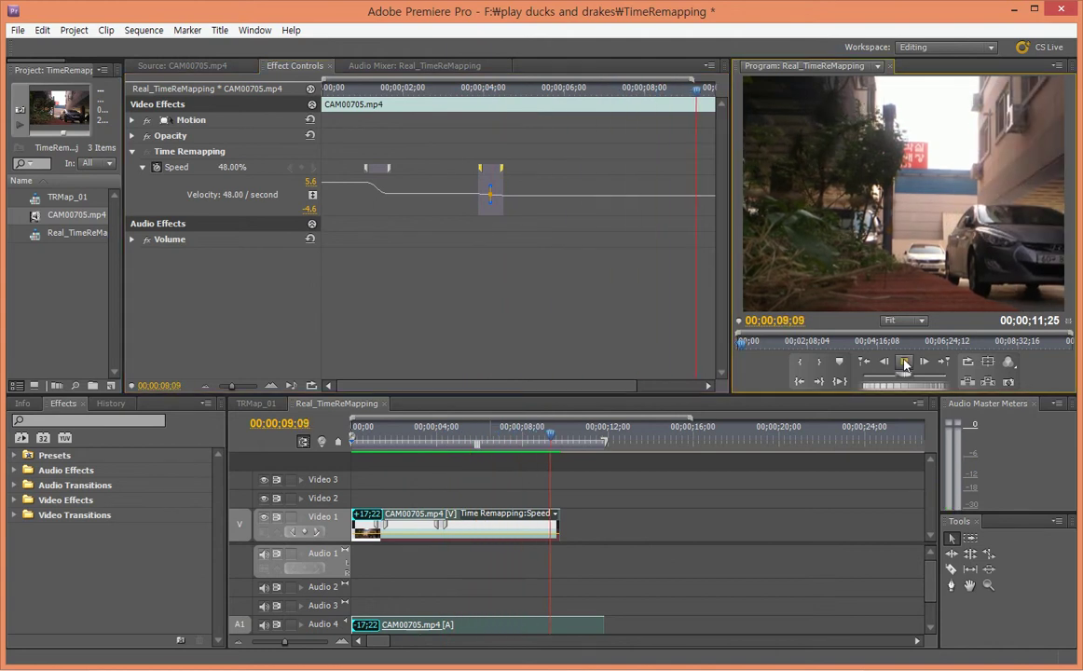
Try slowing the segment after the second speed keyframe to 1% and view the clip's extent on the timeline
drag(585, 200, 586, 298)
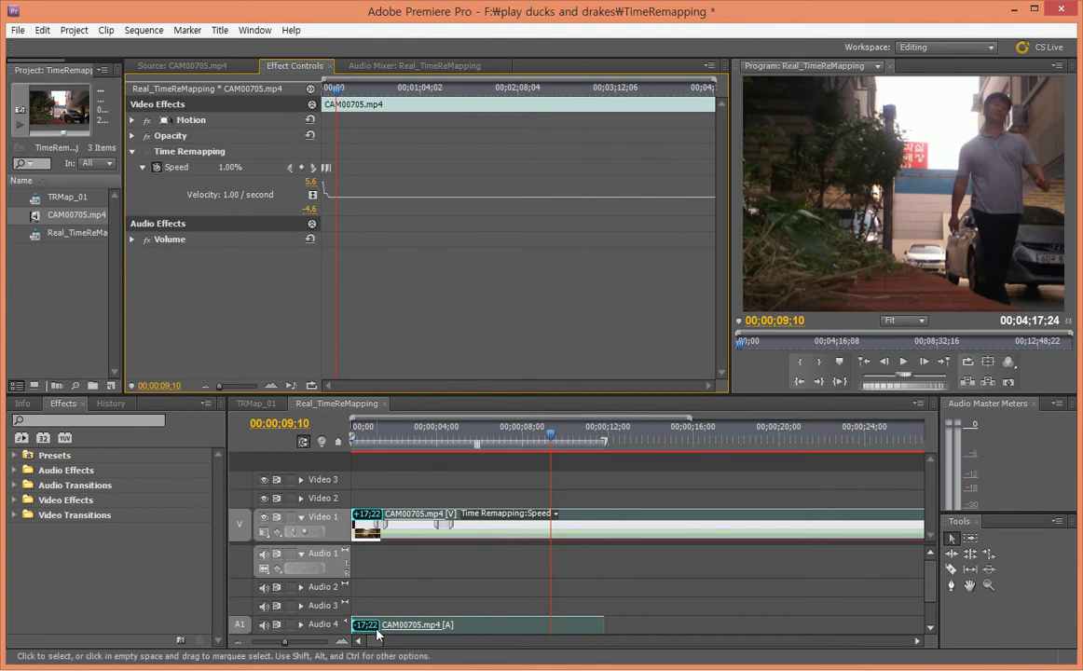
mouse_move(288, 643)
mouse_down()
mouse_move(272, 650)
mouse_move(285, 647)
mouse_up()
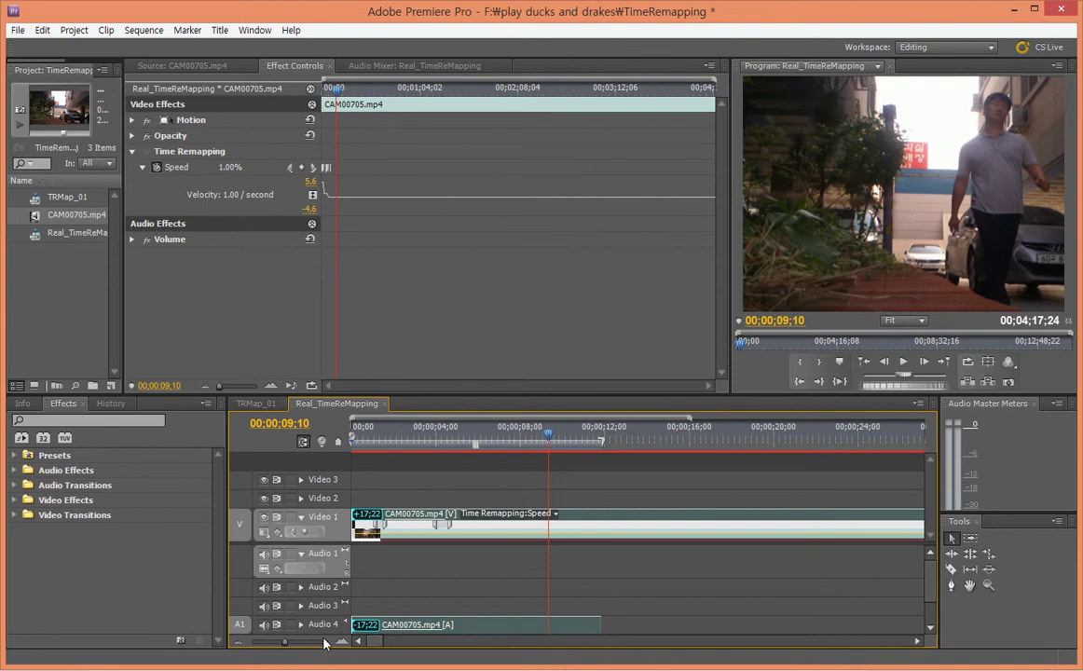
click(988, 585)
alt+click(670, 559)
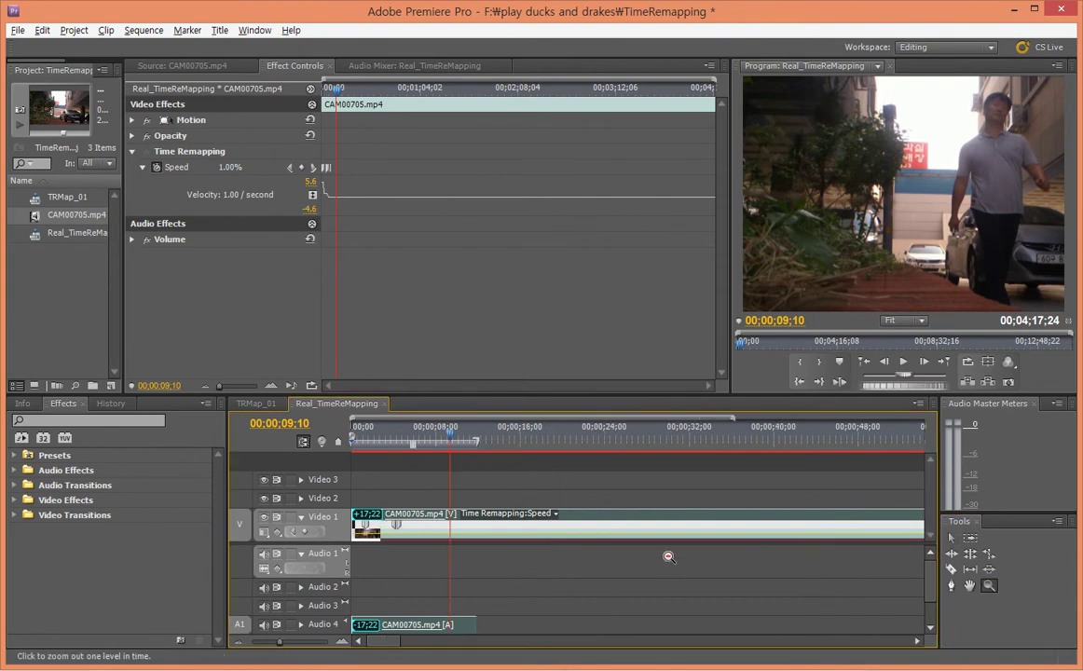
alt+click(669, 557)
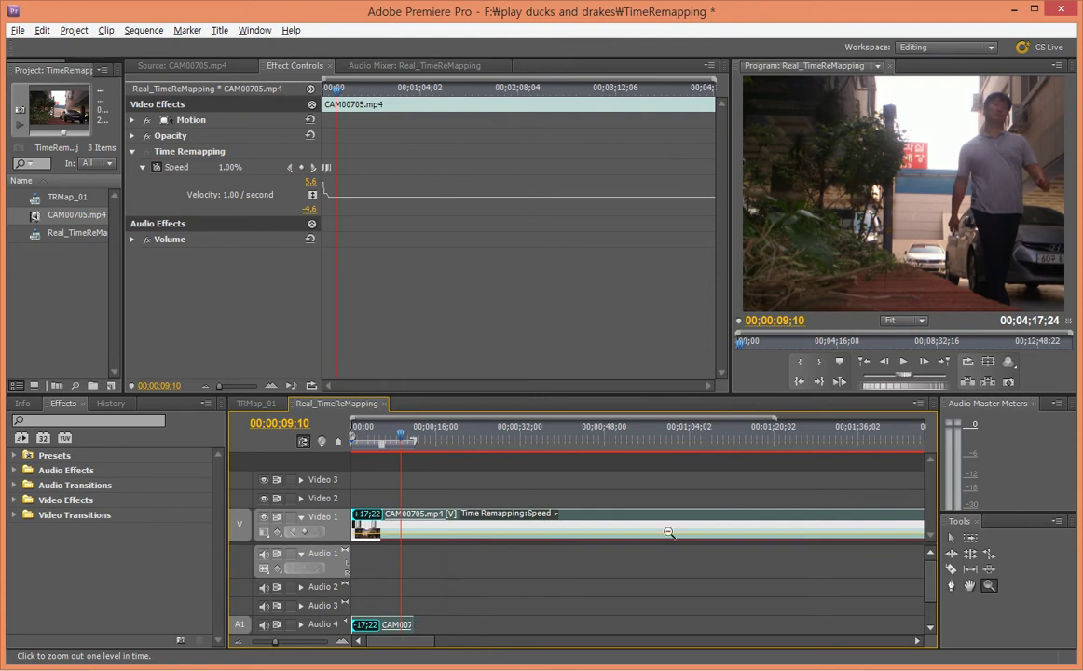
Set the speed of the segment after the second keyframe to 50%, render the work area and play the result
drag(486, 196, 488, 165)
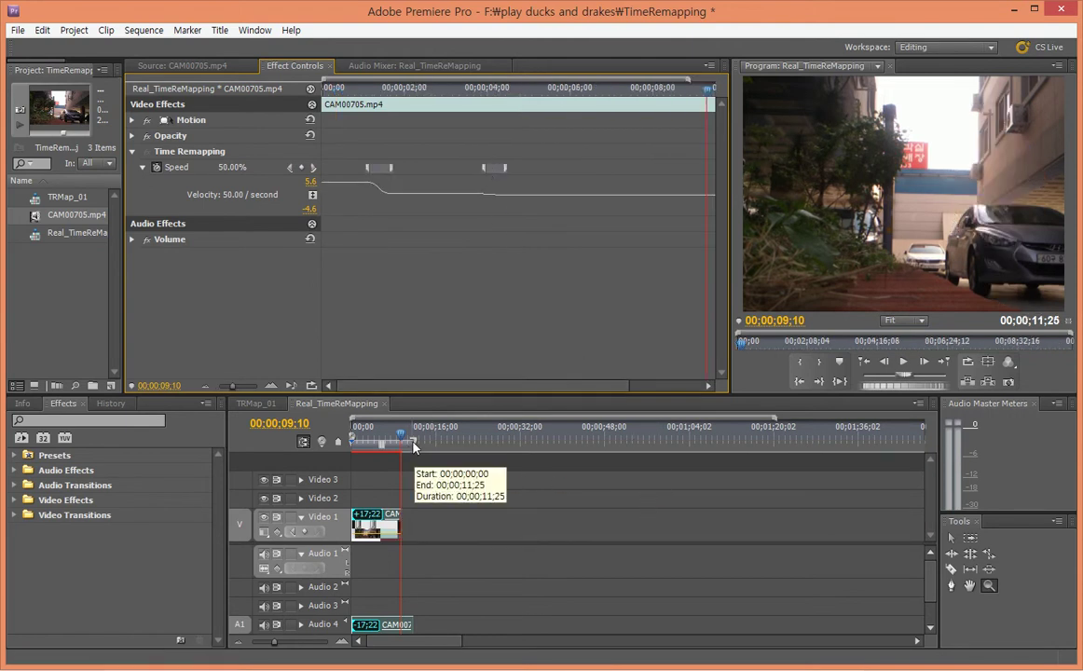
key(Return)
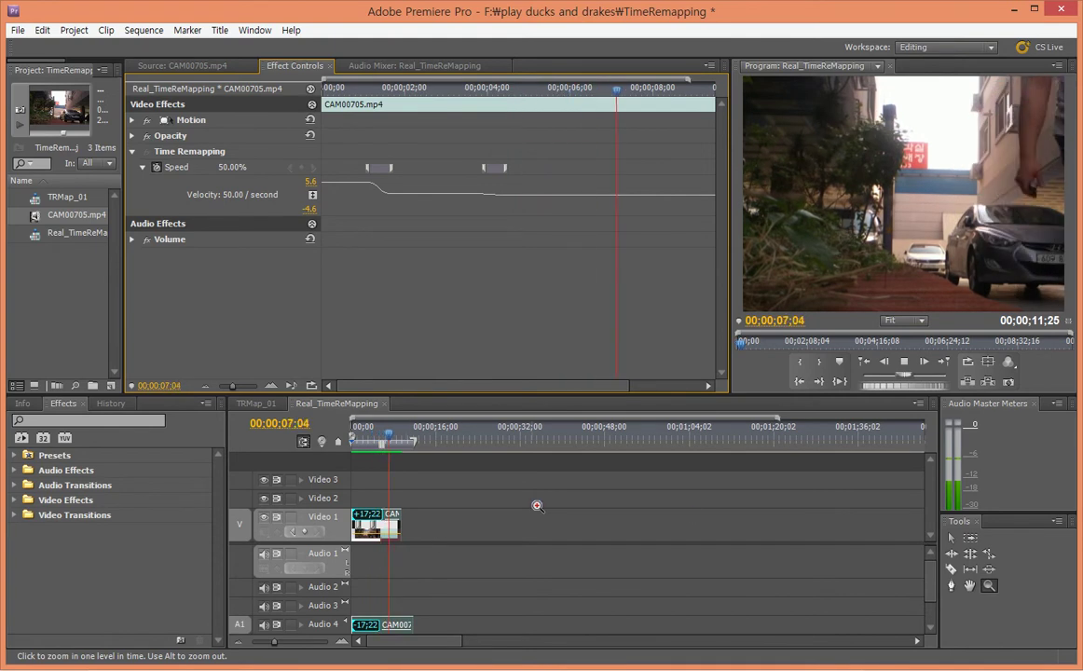
click(752, 250)
key(space)
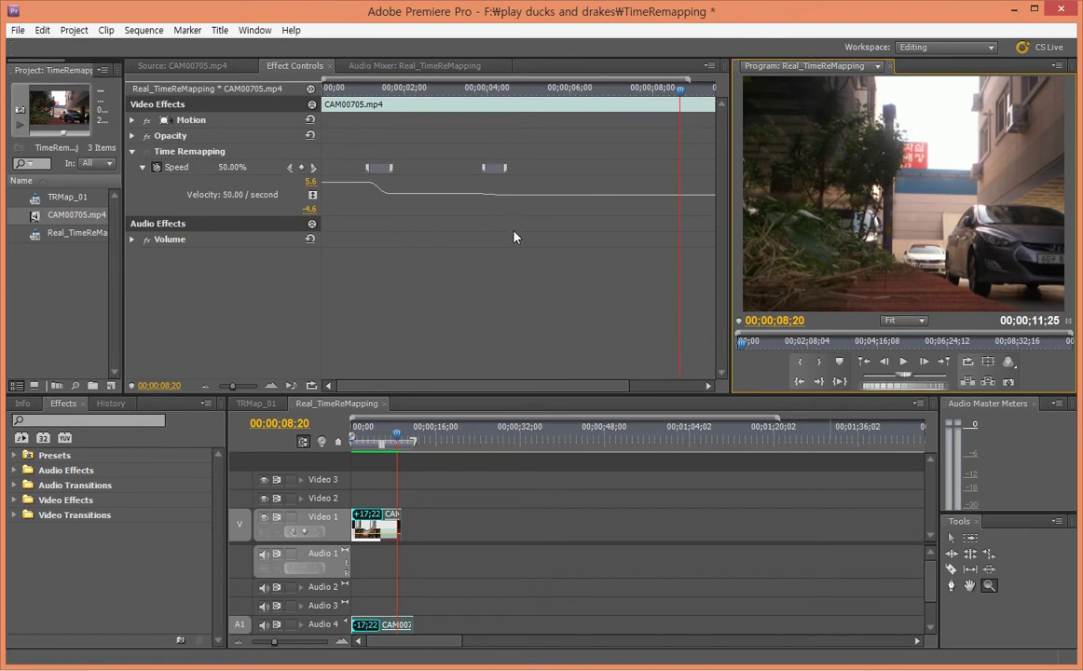
Shorten the speed transition at the second keyframe and scrub through the clip to 00;00;04;22
drag(623, 89, 390, 119)
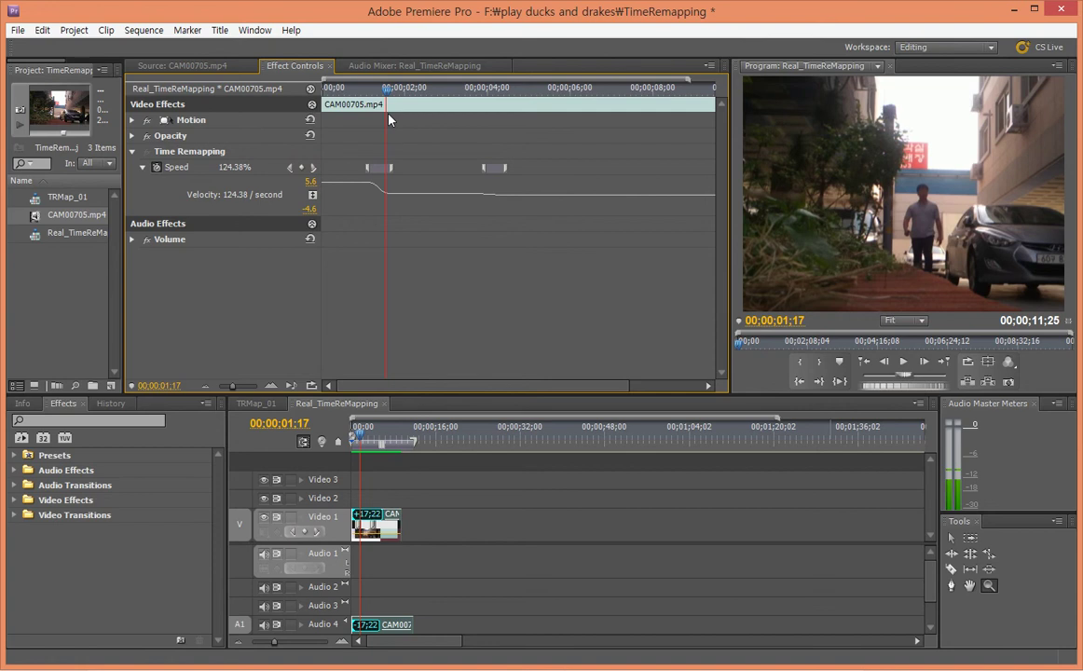
drag(485, 174, 500, 171)
drag(234, 385, 238, 385)
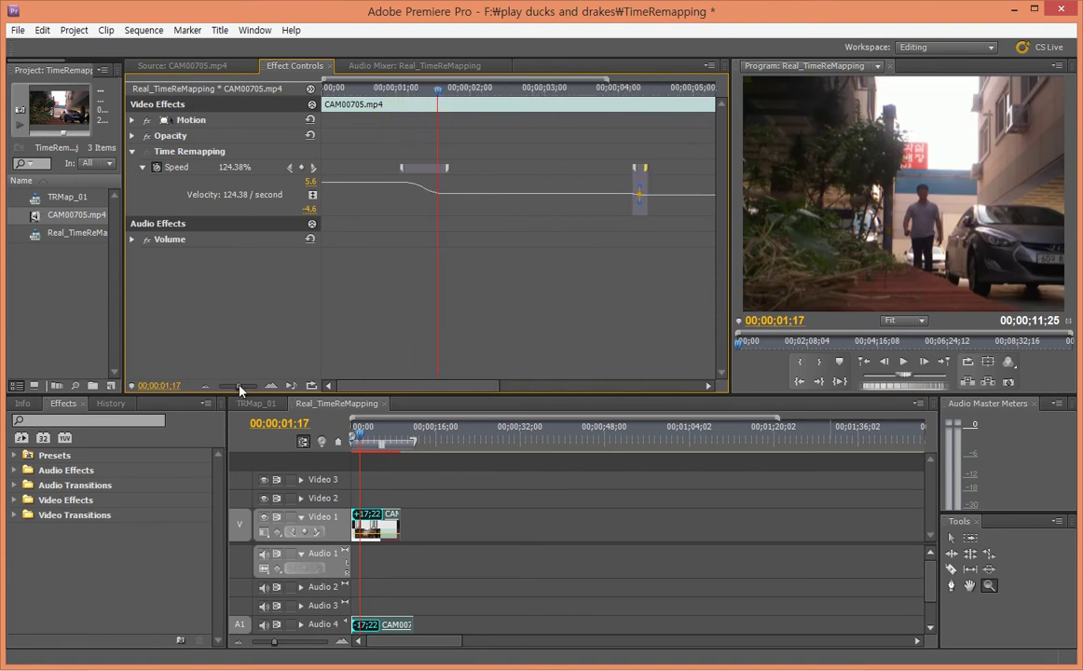
drag(441, 94, 676, 118)
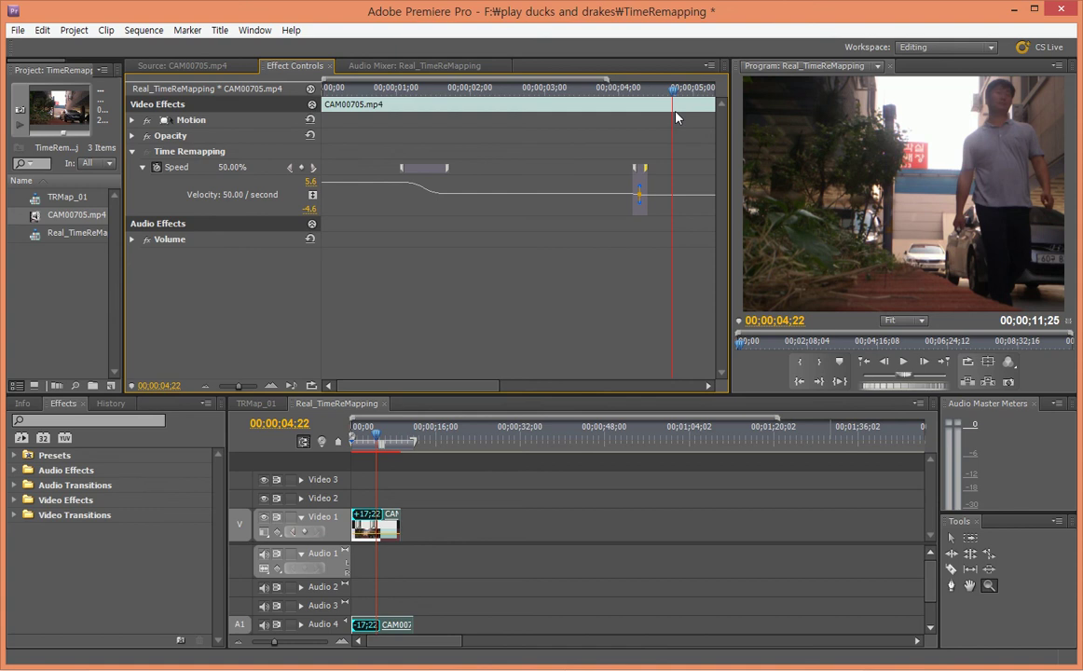